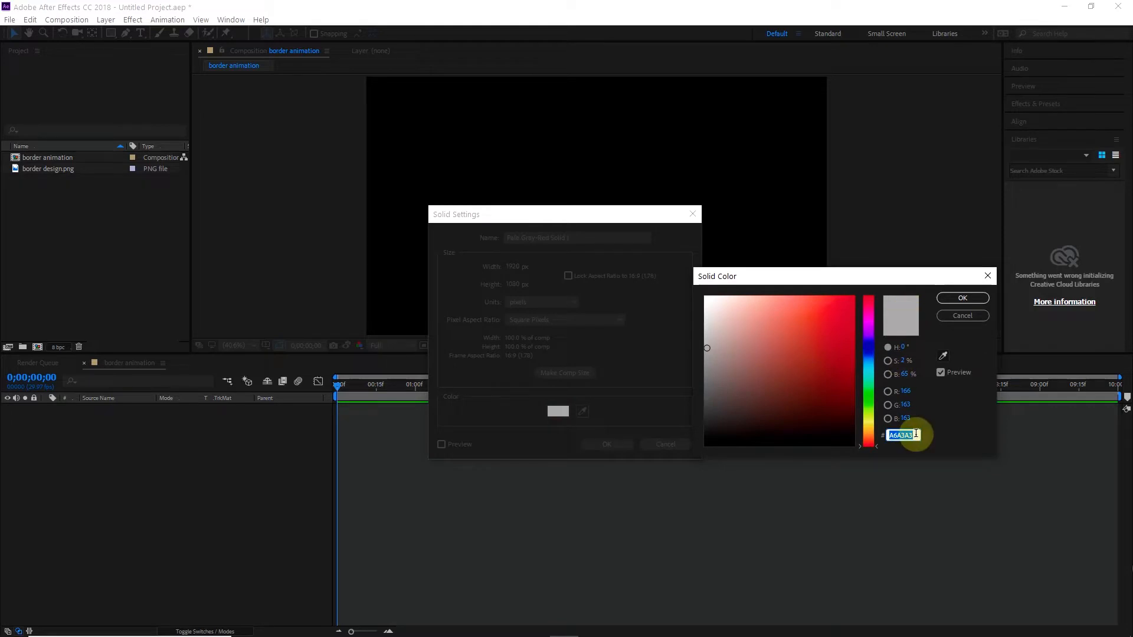
- Create the background solid in grey A6A3A3 and place border design.png above it in the composition
left_click(962, 297)
left_click(616, 447)
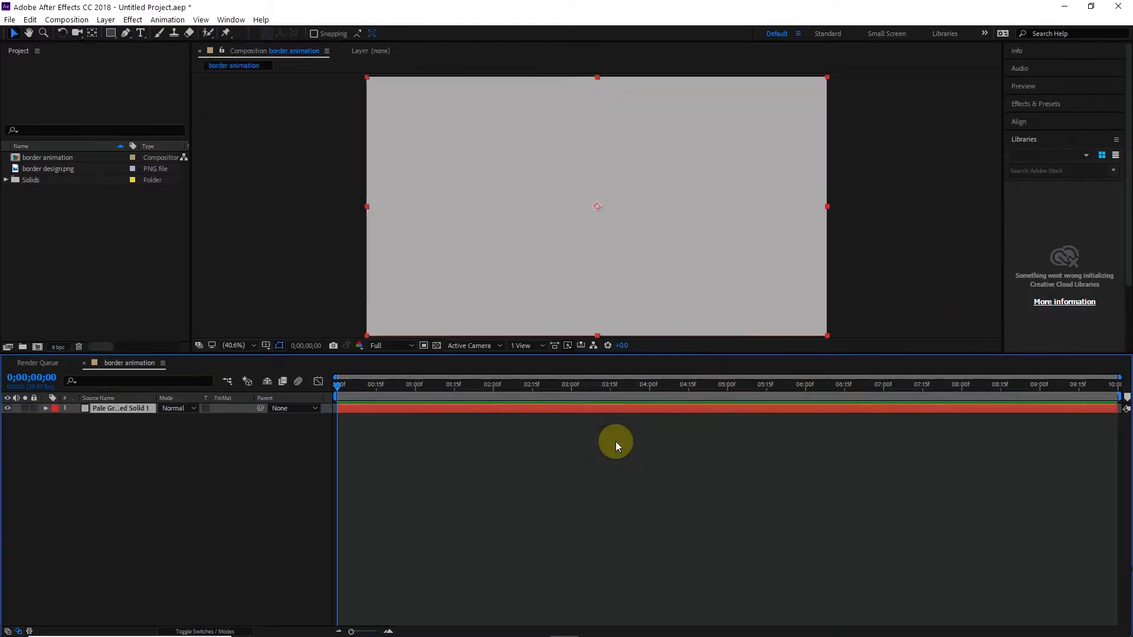
left_click_drag(47, 168, 84, 405)
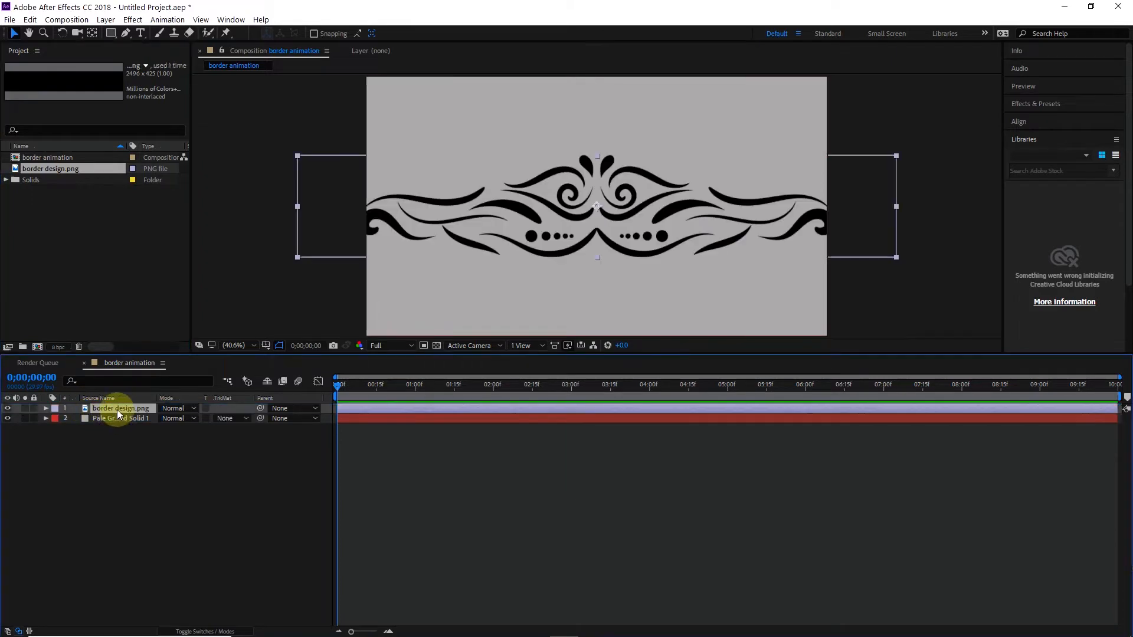
- Scale the border design.png layer to 70% so the whole ornament fits inside the composition
key("s")
left_click_drag(172, 418, 157, 418)
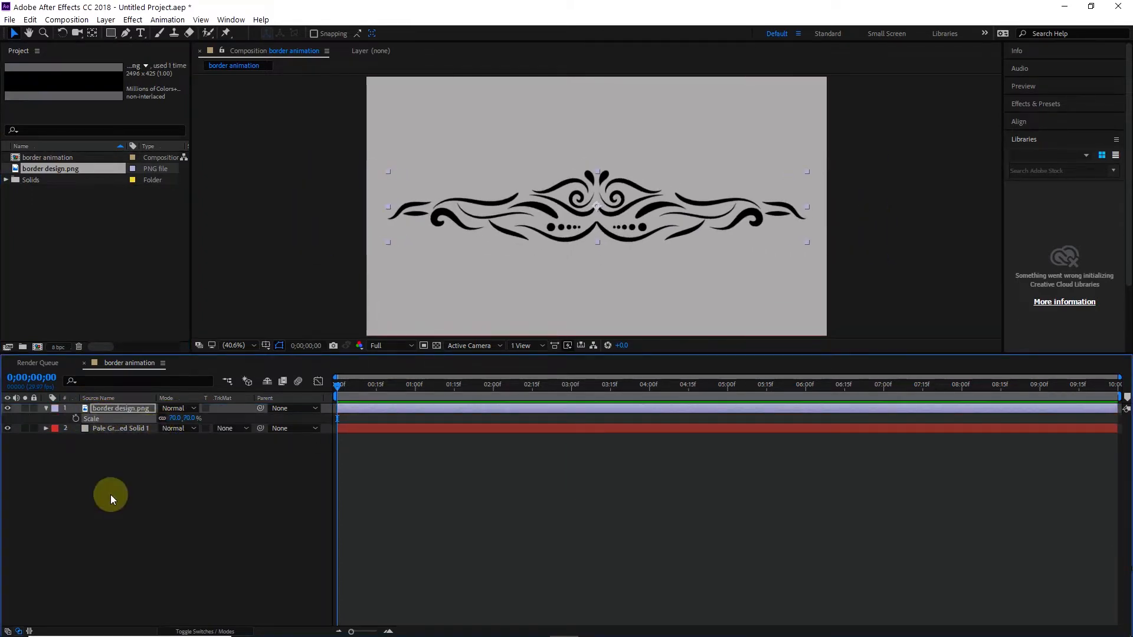
left_click(154, 472)
left_click(47, 409)
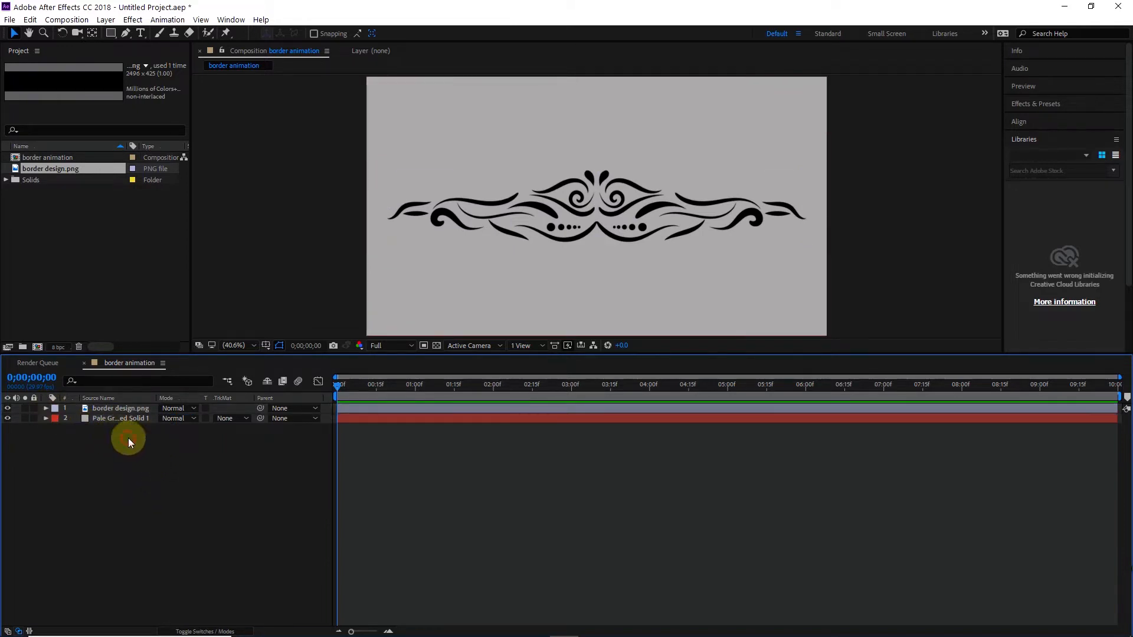
- Set up the Pen tool with no fill and a solid-colour stroke 13 px wide
left_click(125, 33)
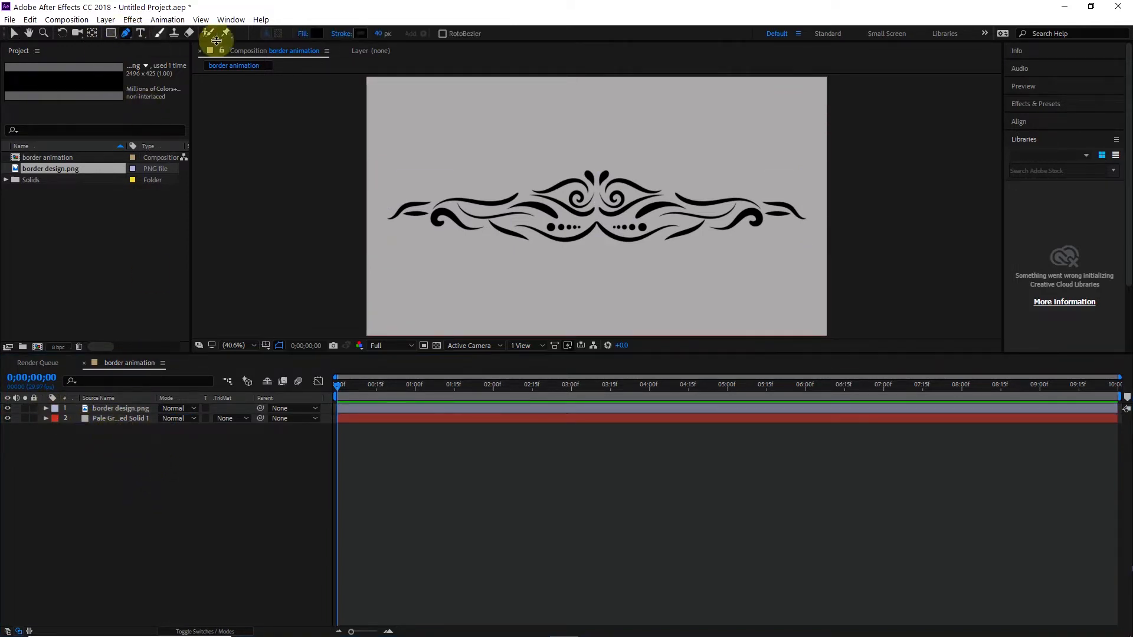
left_click(303, 34)
left_click(507, 288)
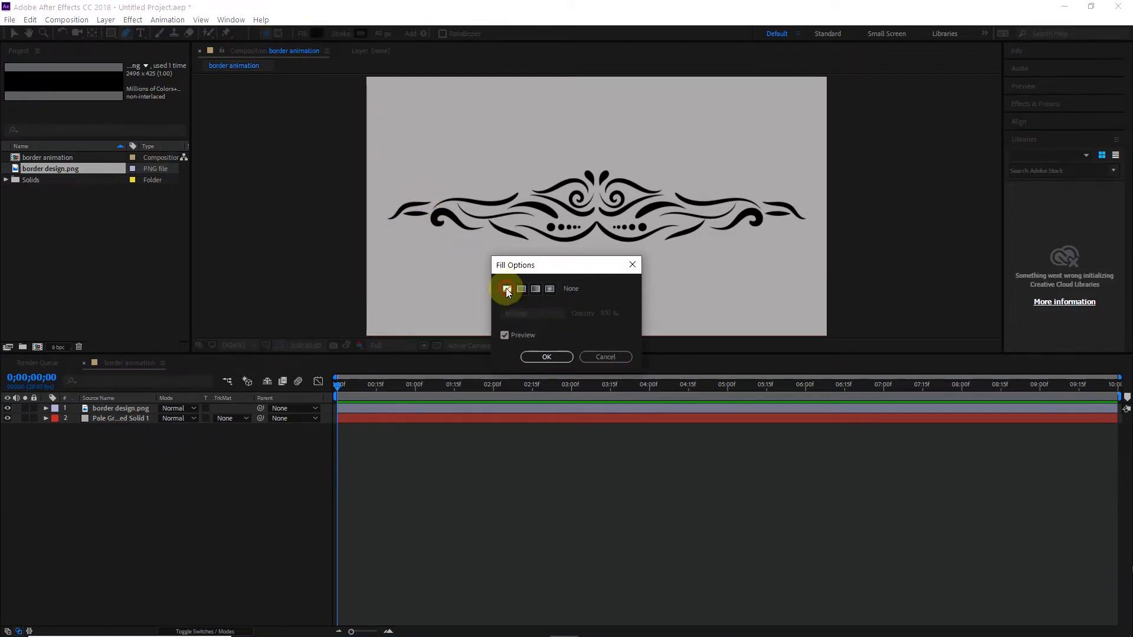
left_click(537, 357)
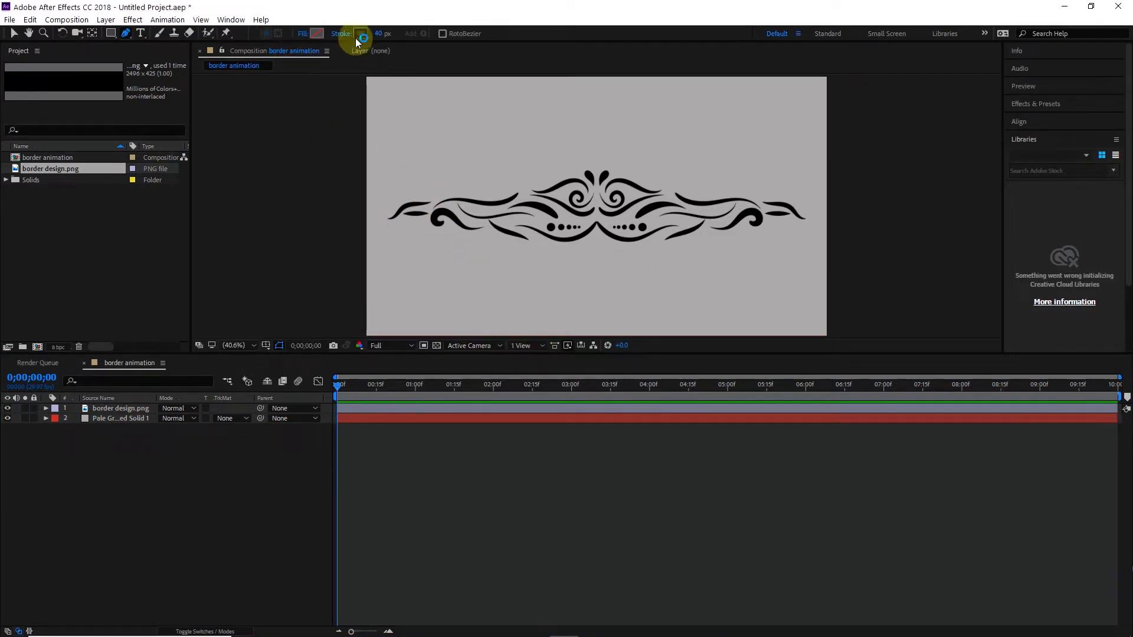
left_click(345, 35)
left_click(518, 289)
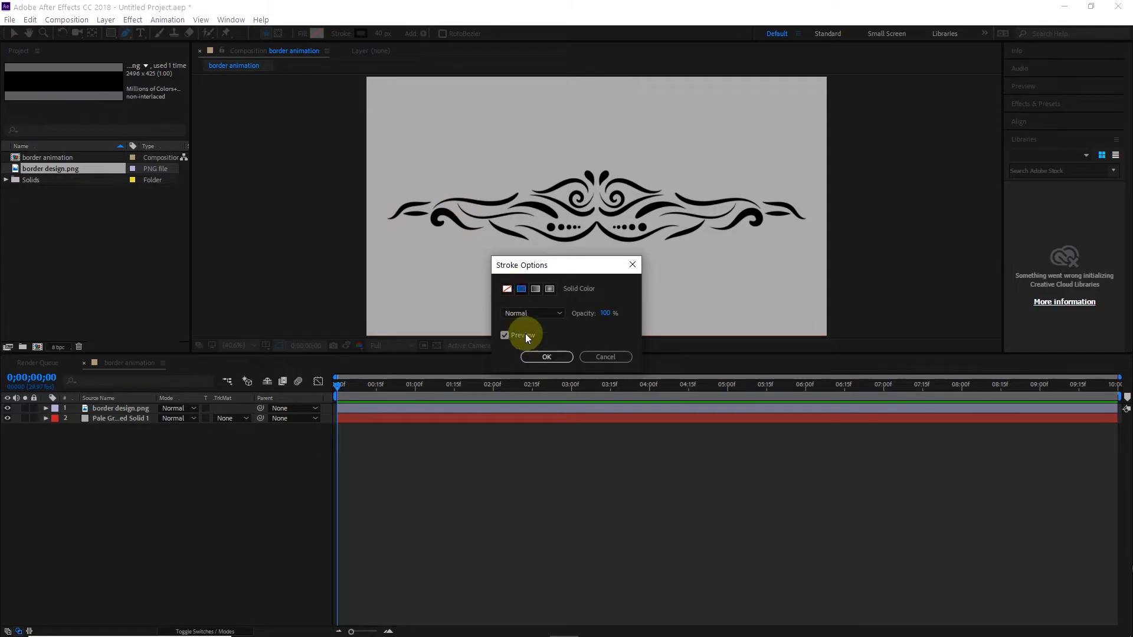
left_click(535, 356)
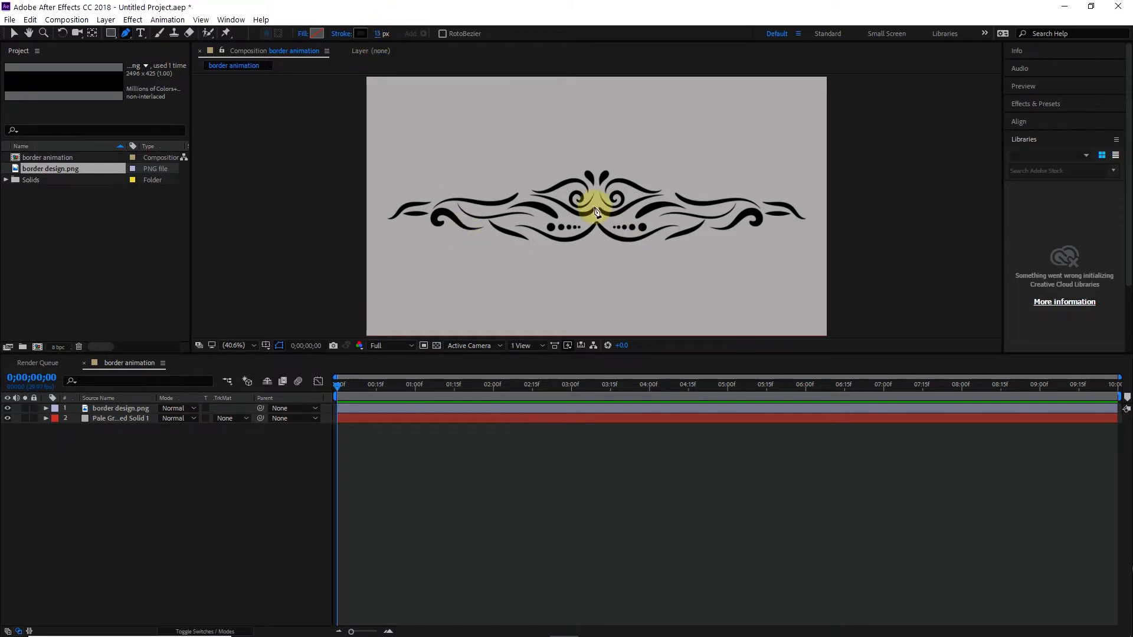
- Draw an open pen path on a new shape layer along the spiral just right of the ornament's centre
scroll(619, 192, "up", 3)
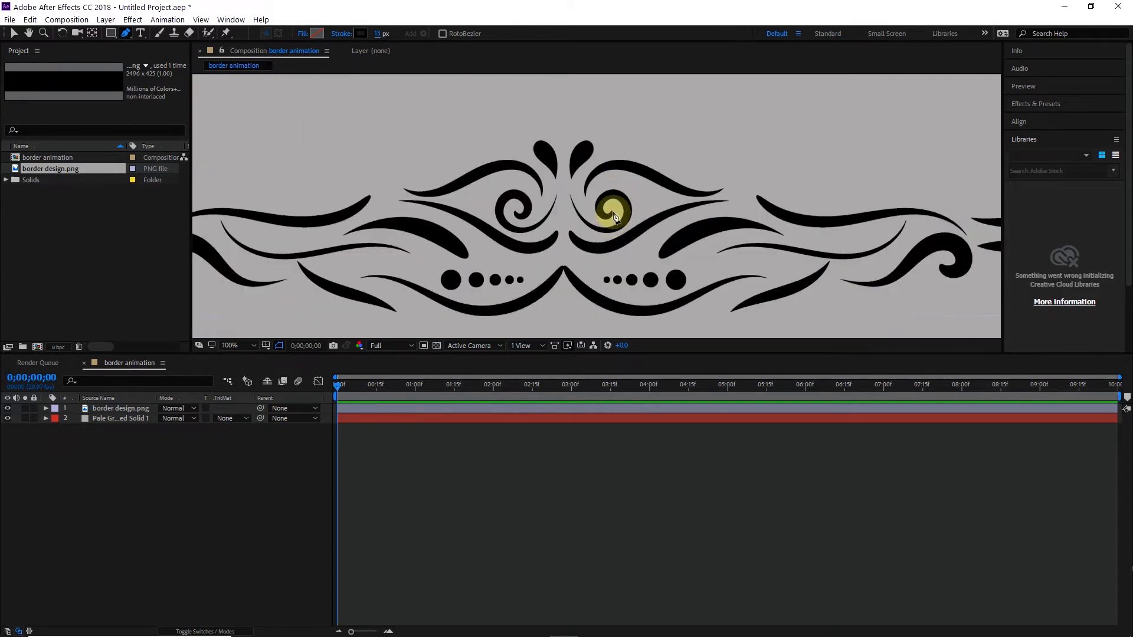
left_click(612, 211)
left_click_drag(599, 200, 567, 237)
left_click(567, 194)
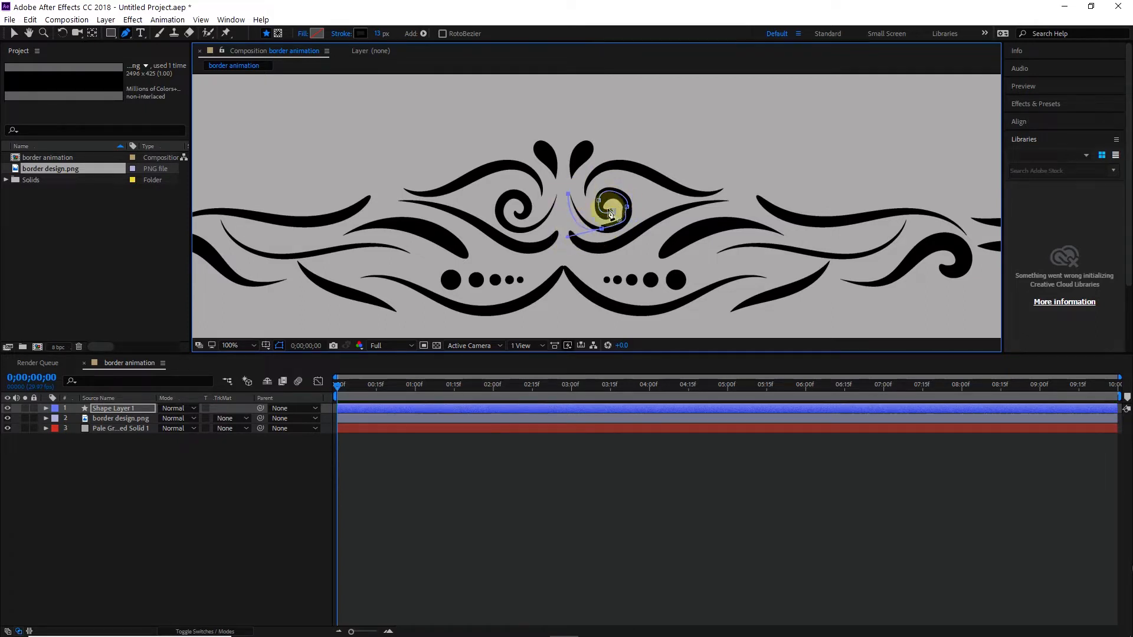
- Adjust the spiral path's points and handles so the stroke follows the curl, and deselect the shape layer
scroll(603, 218, "up", 1)
left_click_drag(653, 202, 660, 175)
left_click_drag(597, 153, 609, 150)
left_click_drag(639, 222, 649, 216)
left_click_drag(660, 175, 649, 173)
left_click_drag(667, 223, 651, 199)
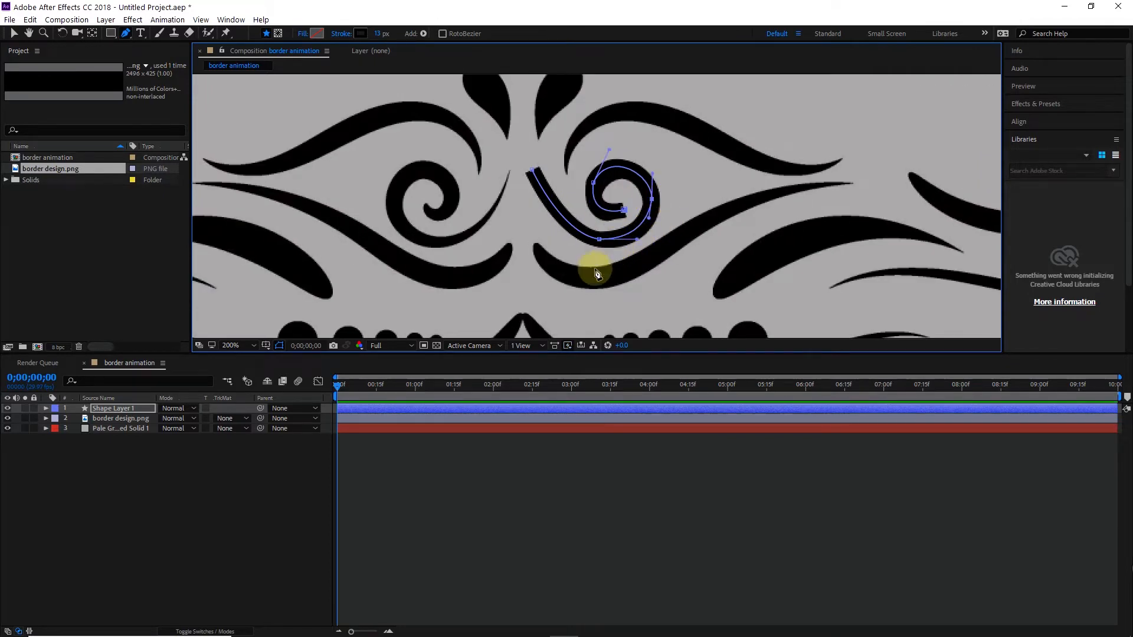
left_click(261, 480)
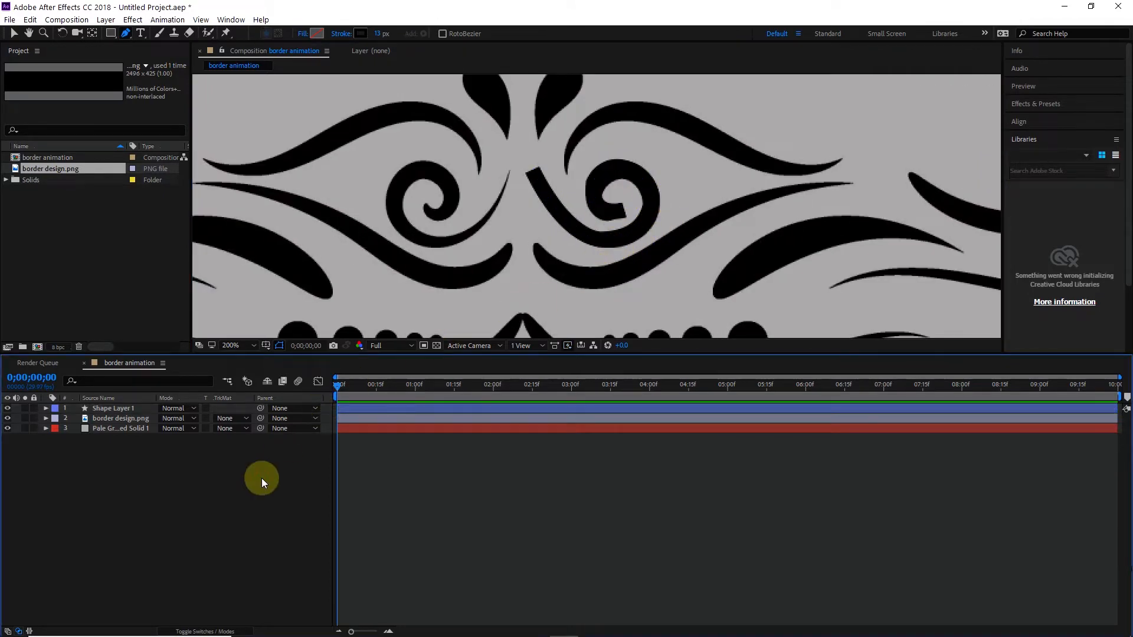
- Hide the border design.png layer, set its track matte to Alpha using Shape Layer 1, and turn Shape Layer 1's visibility back on
left_click(100, 420)
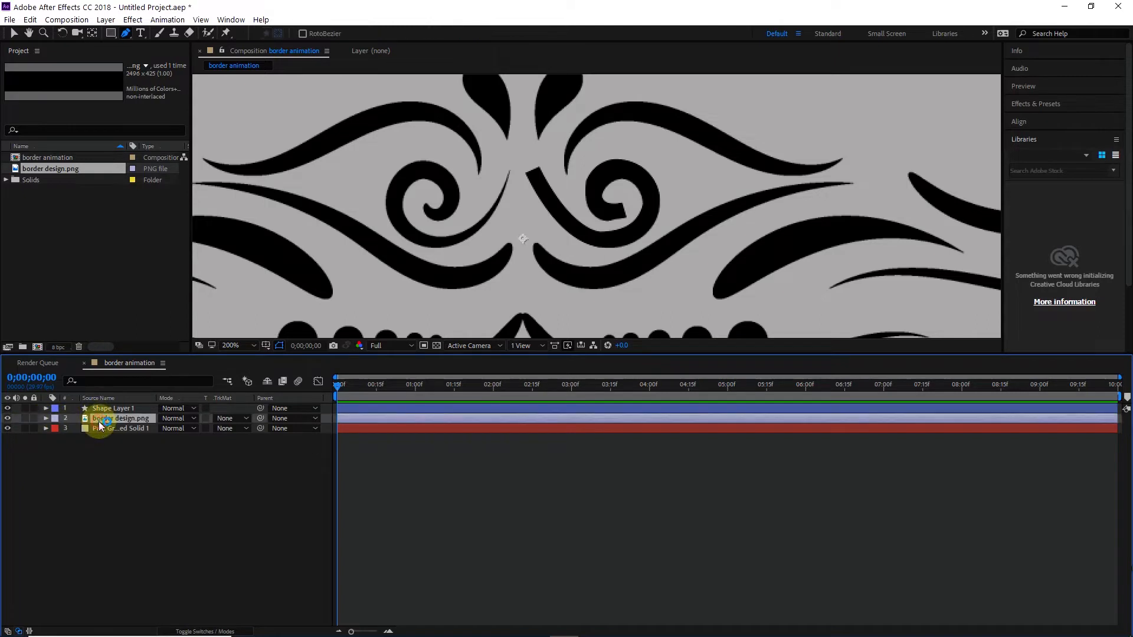
left_click(7, 418)
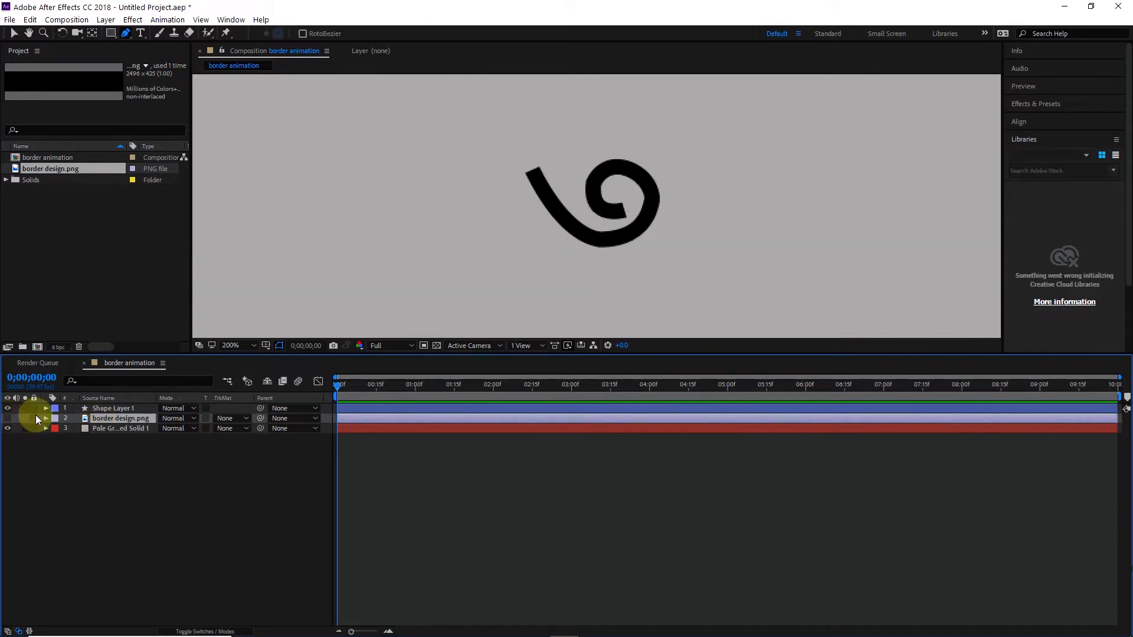
scroll(592, 236, "down", 2)
scroll(593, 236, "down", 2)
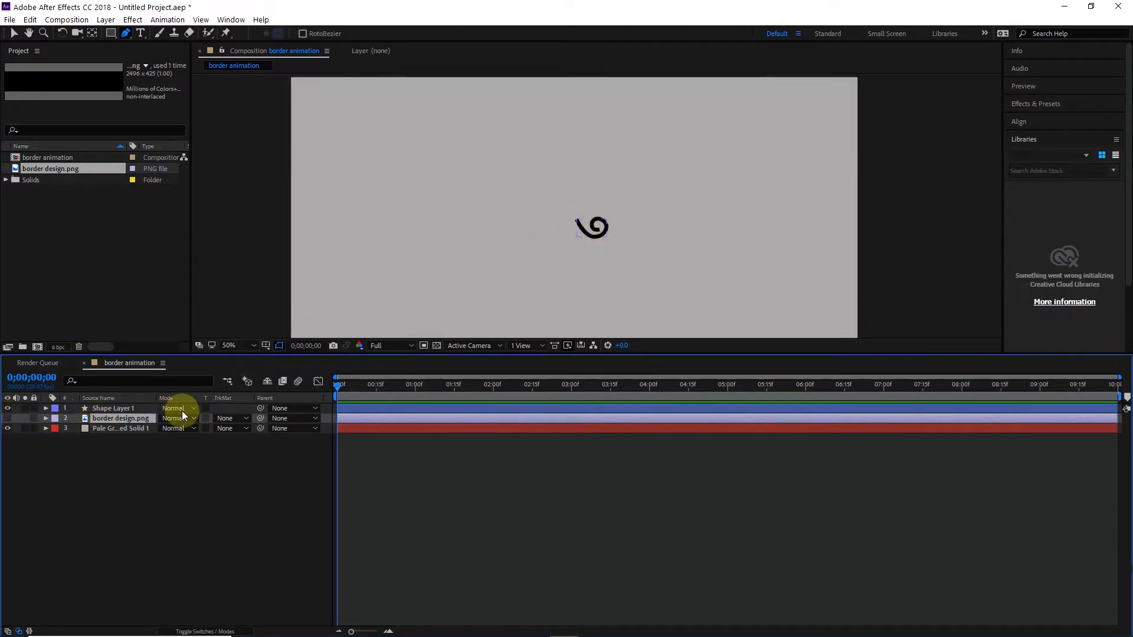
left_click(224, 418)
left_click(242, 446)
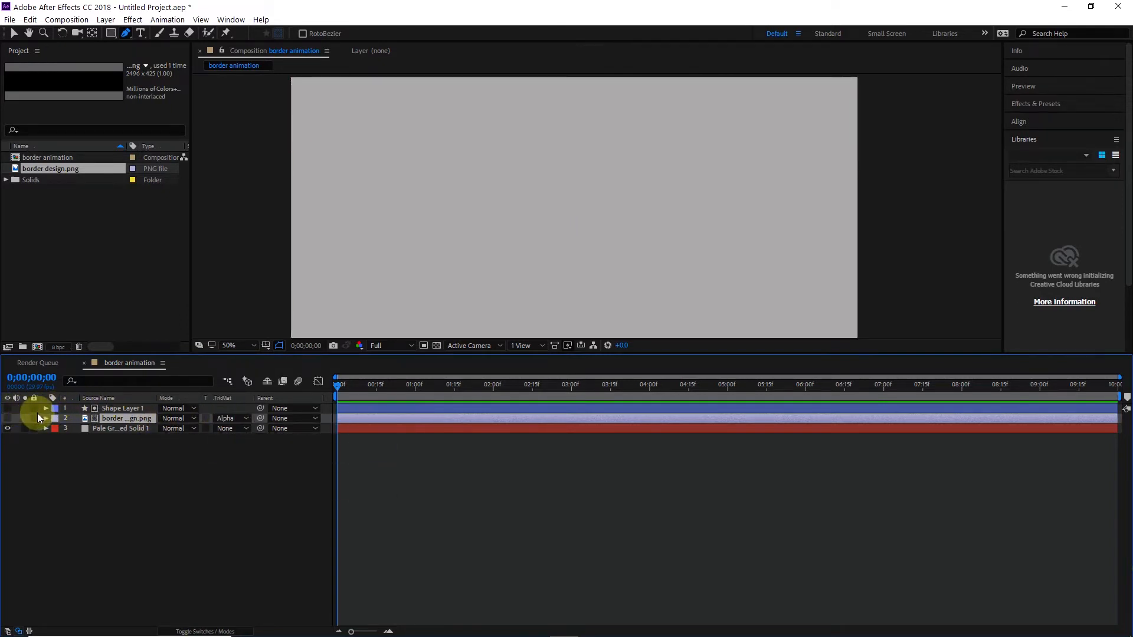
left_click(8, 408)
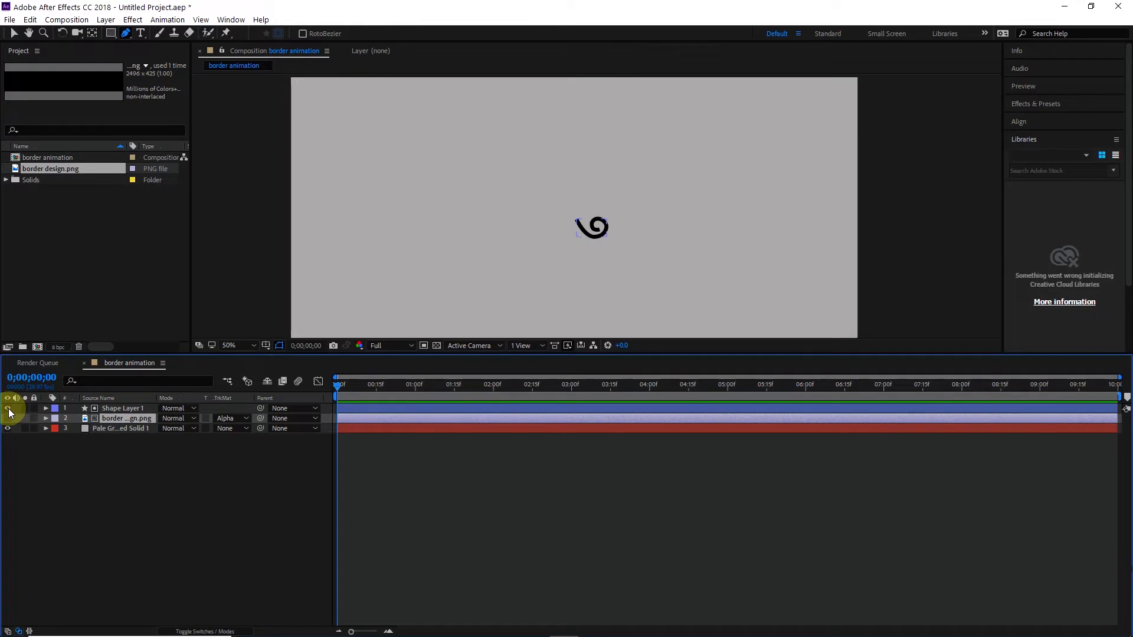
- Add Trim Paths to the contents of Shape Layer 1
left_click(45, 408)
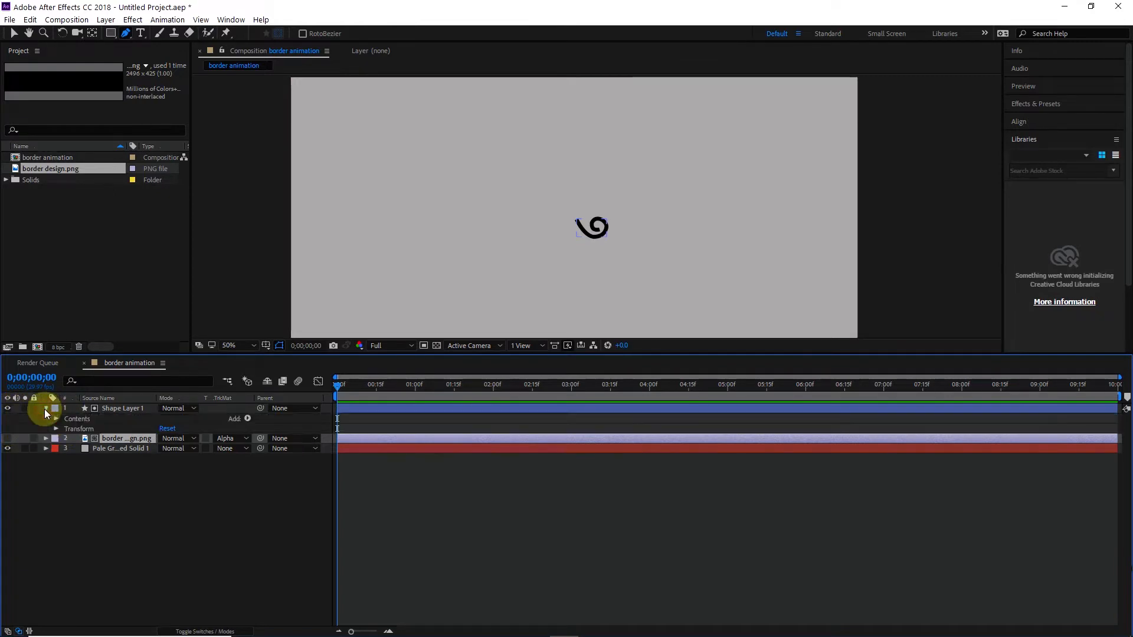
left_click(248, 419)
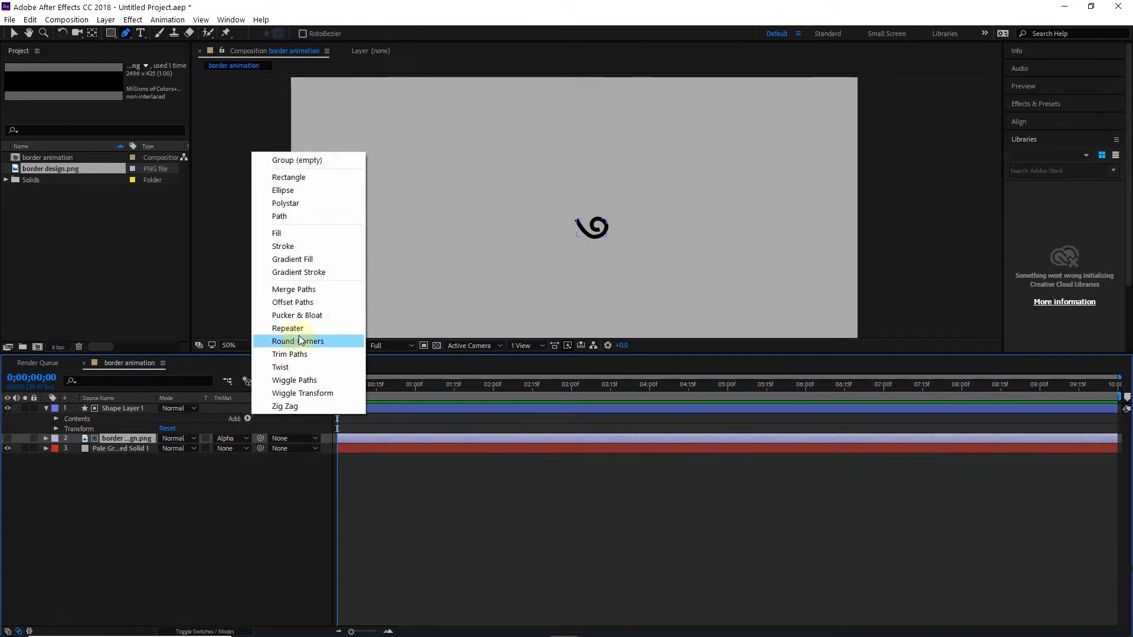
left_click(288, 354)
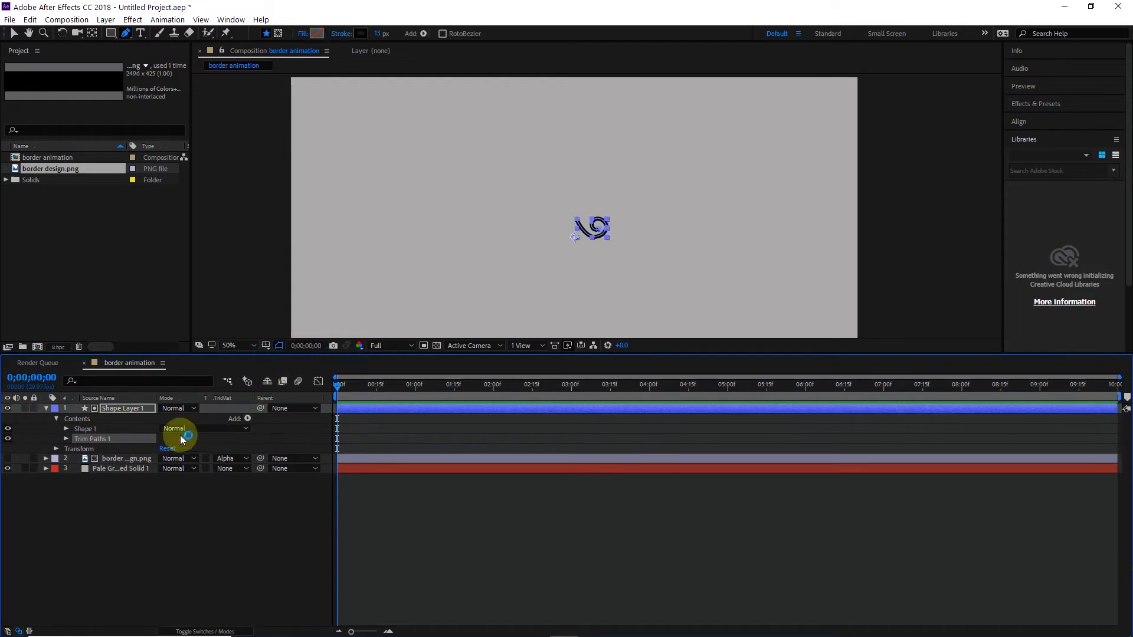
- Keyframe the Trim Paths End value at 100% at 0;00;00;15 and 0% at 0;00;00;00
mouse_move(338, 384)
left_mouse_down()
mouse_move(380, 383)
mouse_move(330, 395)
left_mouse_up()
left_click(66, 439)
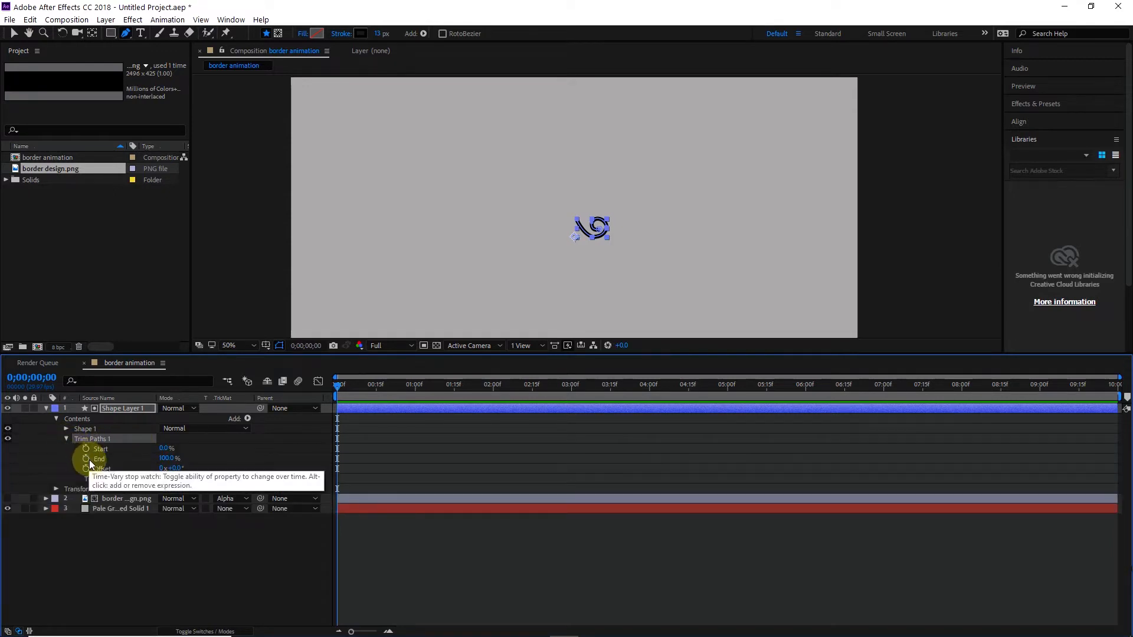
left_click_drag(338, 390, 378, 387)
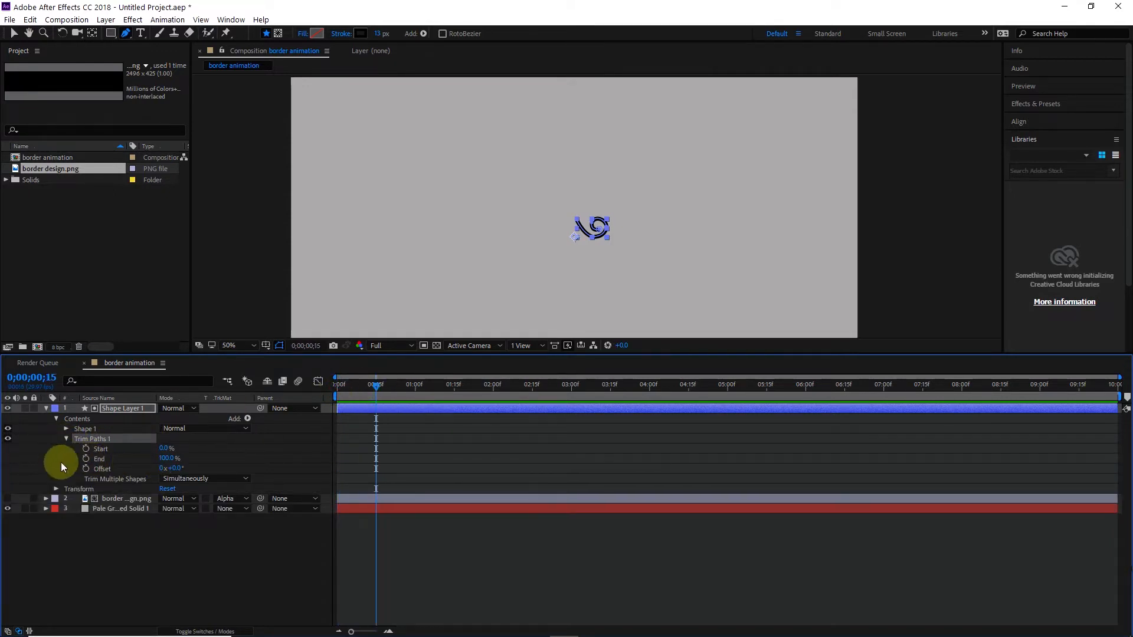
left_click(86, 458)
left_click_drag(376, 385, 357, 385)
key("Home")
left_click_drag(170, 458, 35, 458)
left_click(254, 528)
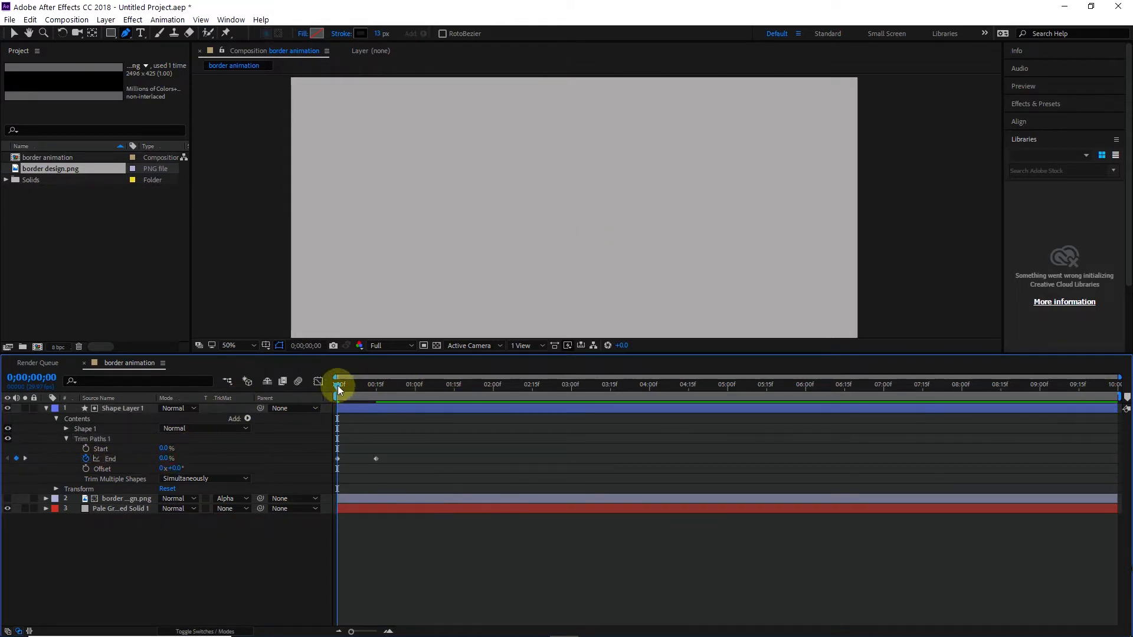
- Show the border design.png layer, hide Shape Layer 1, and preview the spiral's reveal from the start
key("space")
left_click(373, 385)
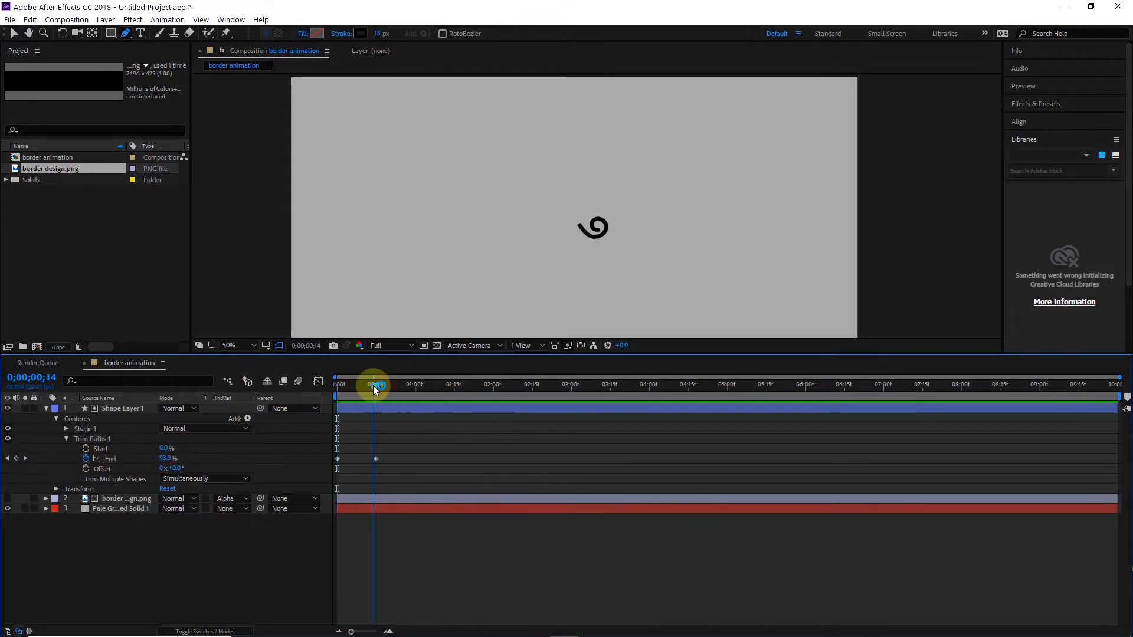
left_click(8, 499)
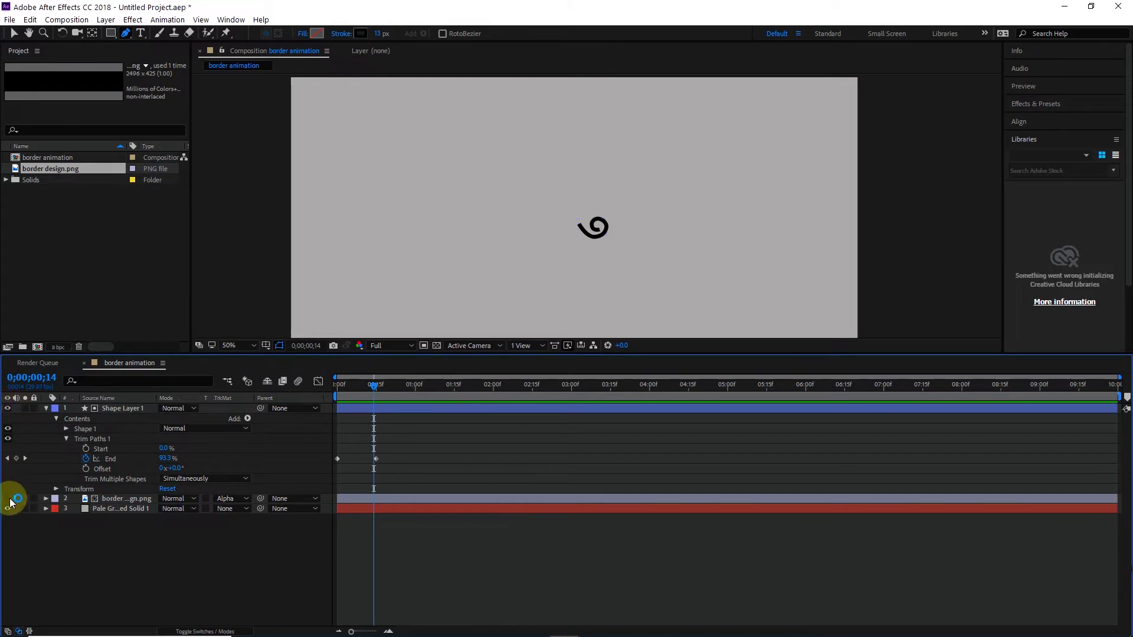
left_click_drag(374, 385, 337, 385)
left_click(9, 500)
key("space")
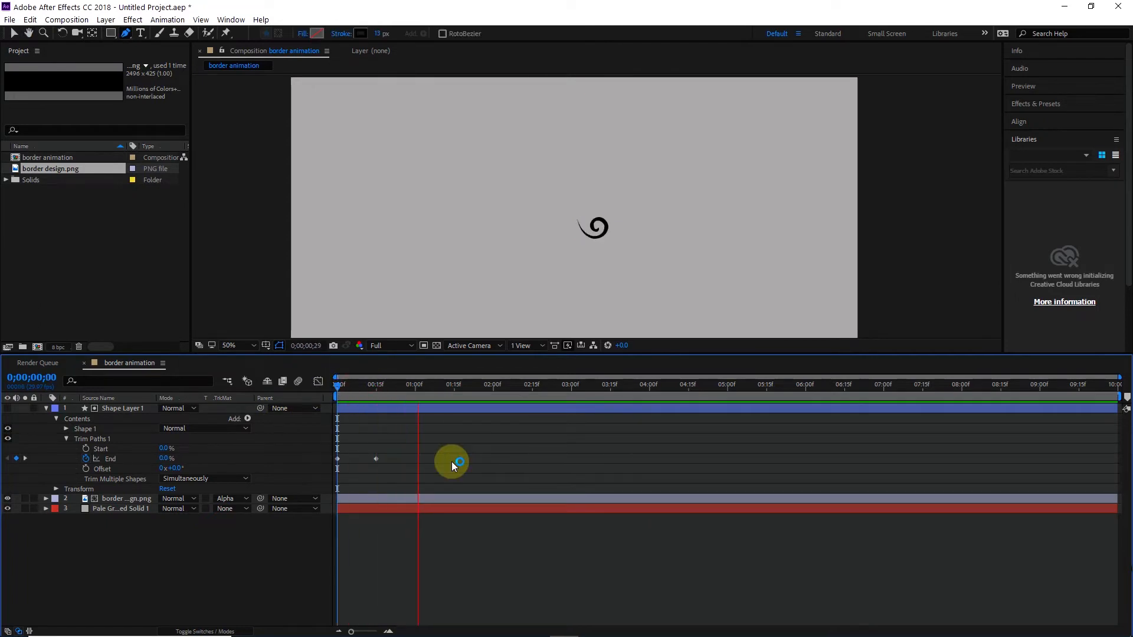
key("space")
scroll(620, 227, "up", 6)
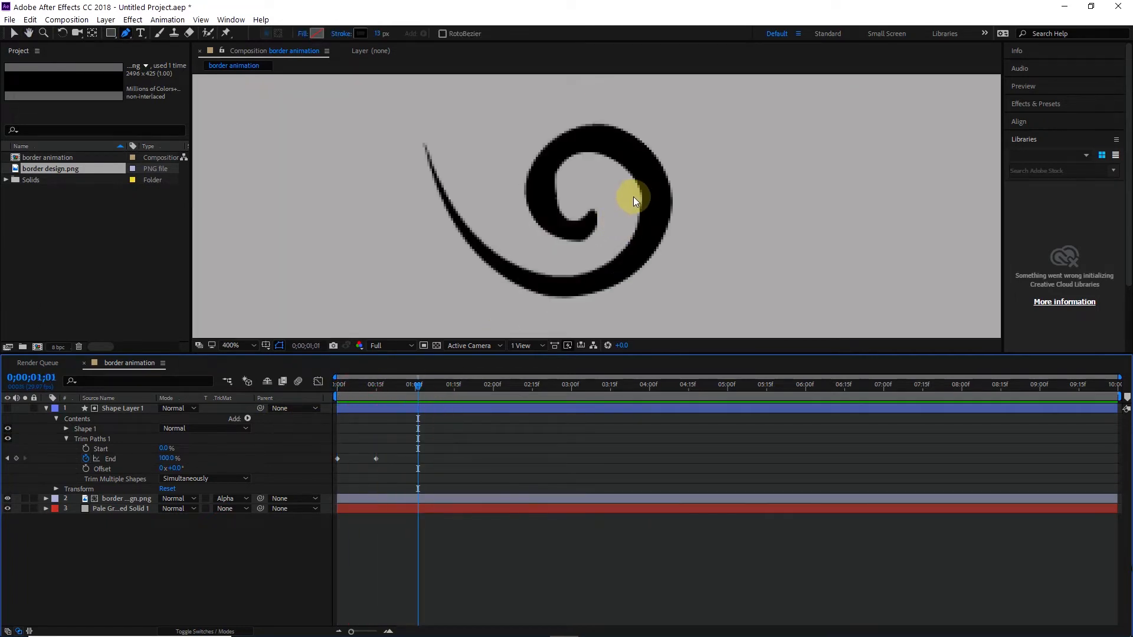
scroll(633, 201, "down", 6)
scroll(640, 225, "up", 2)
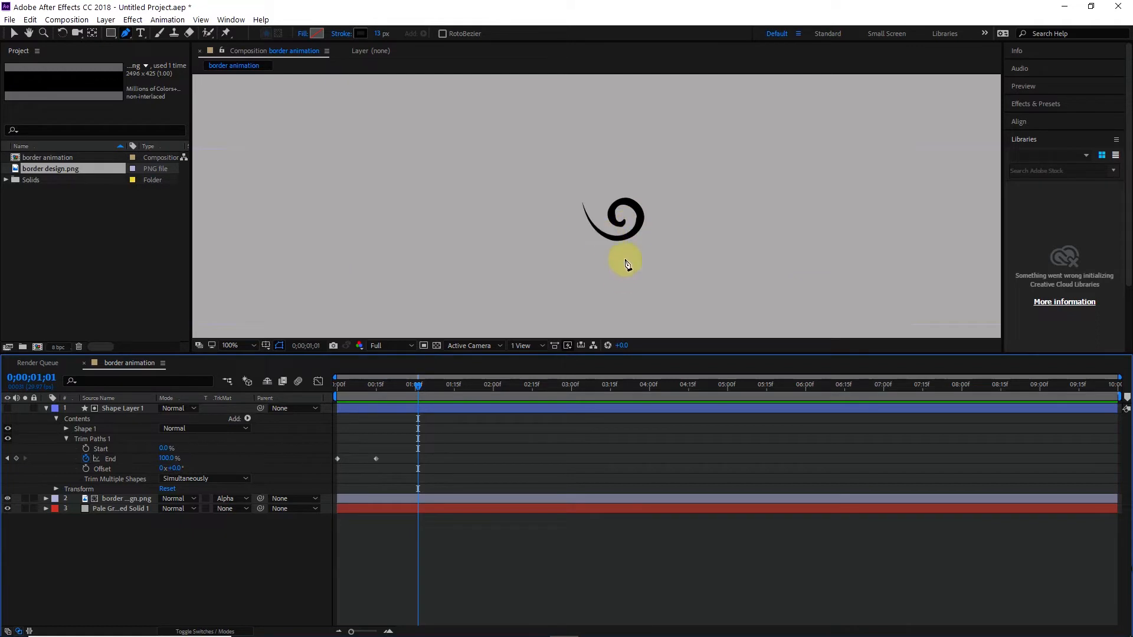
- Set Shape Layer 1's stroke width to 17 px, hide the layer again, and check the end of the reveal
left_click(128, 408)
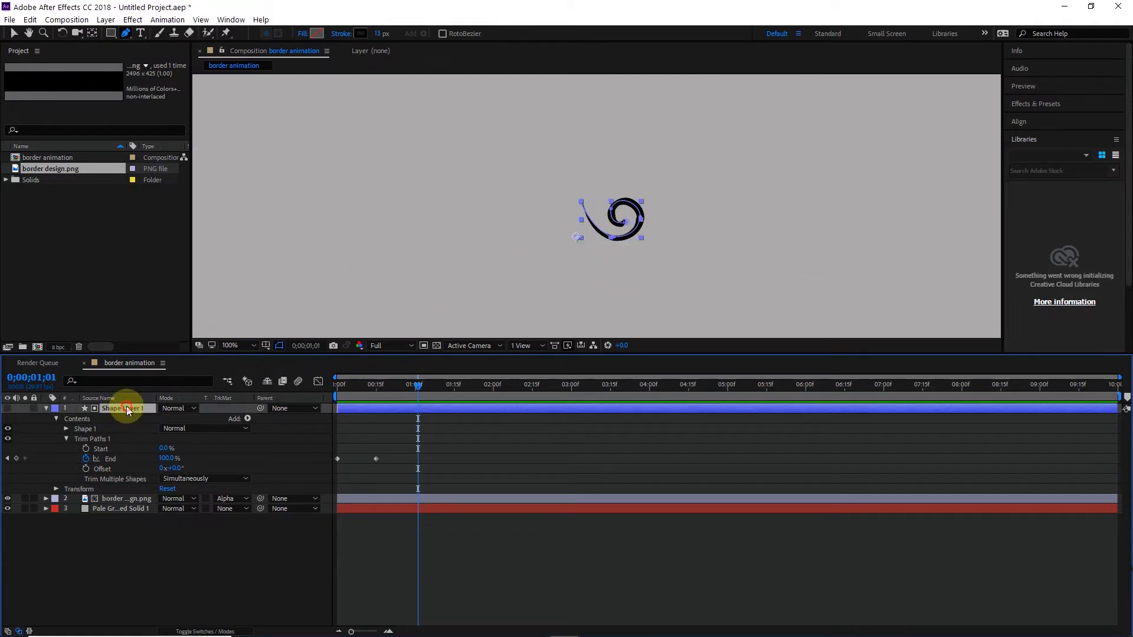
left_click(7, 409)
left_click_drag(380, 36, 379, 33)
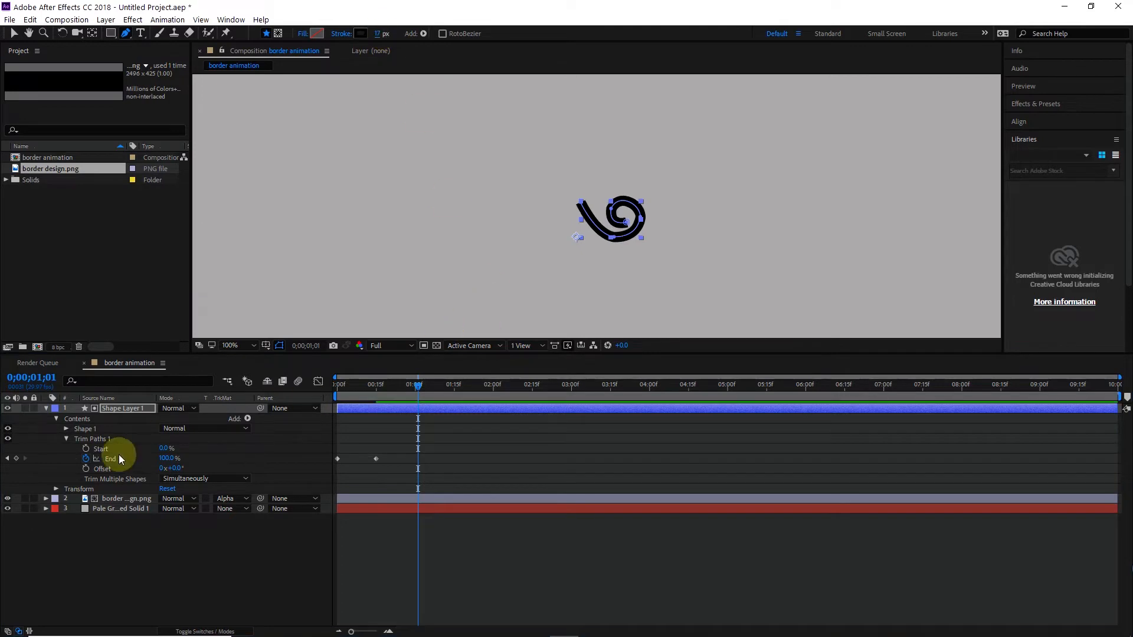
left_click(8, 407)
mouse_move(416, 386)
left_mouse_down()
mouse_move(334, 385)
mouse_move(417, 415)
mouse_move(423, 387)
mouse_move(340, 392)
mouse_move(384, 391)
mouse_move(363, 394)
mouse_move(391, 401)
left_mouse_up()
left_click(264, 563)
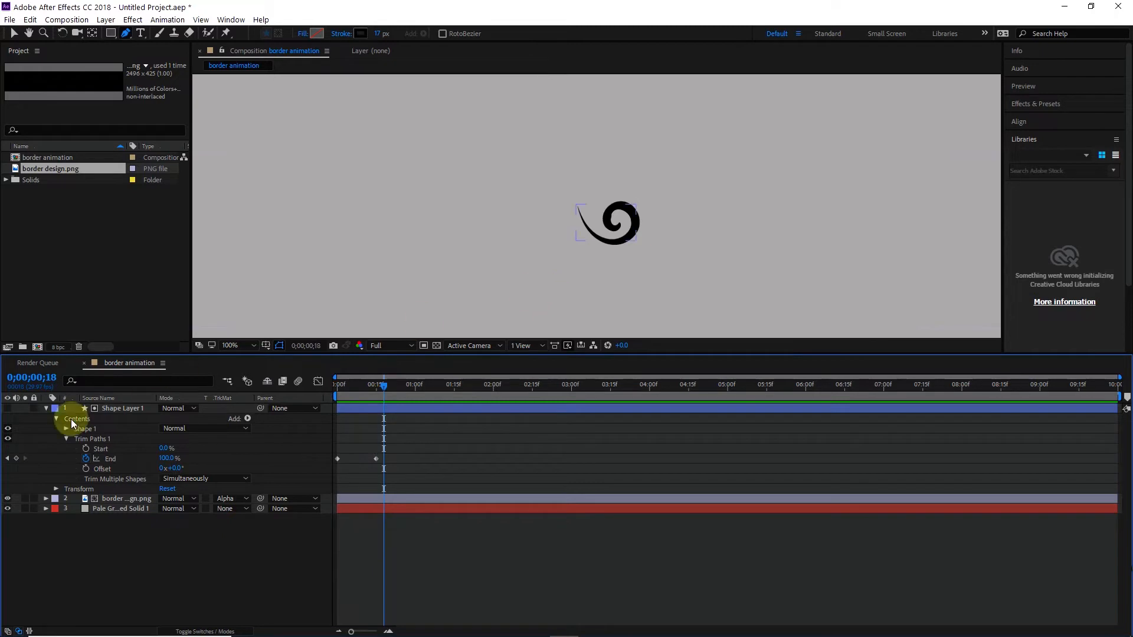
- Duplicate the border design.png layer, place the visible copy at the top of the layer stack, and select Shape Layer 1
left_click(112, 408)
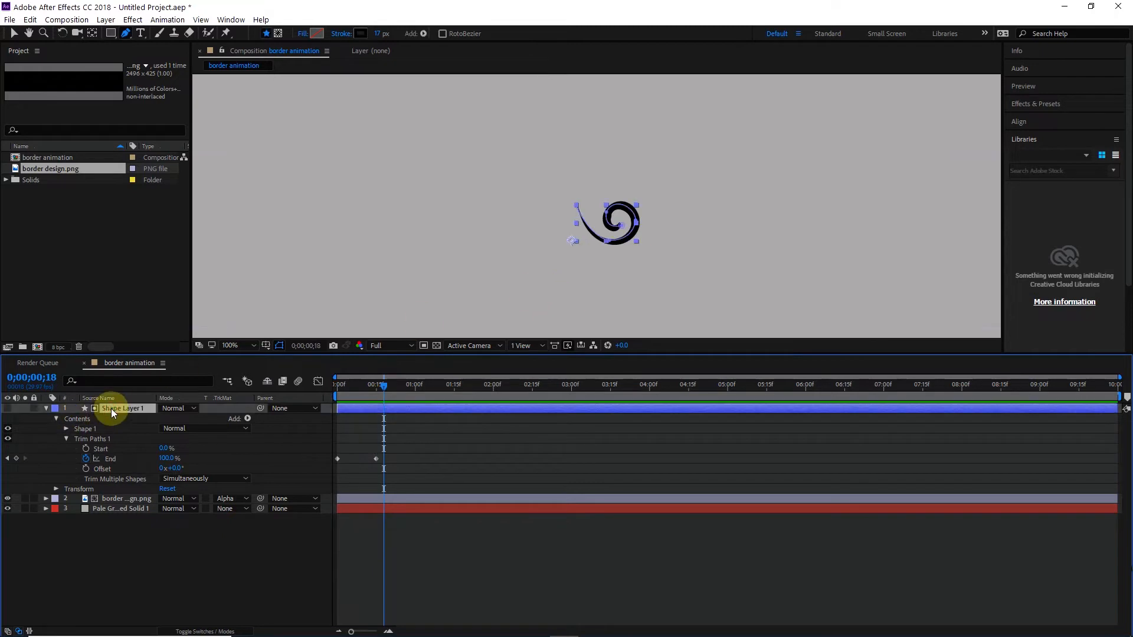
left_click(134, 499)
key("ctrl+d")
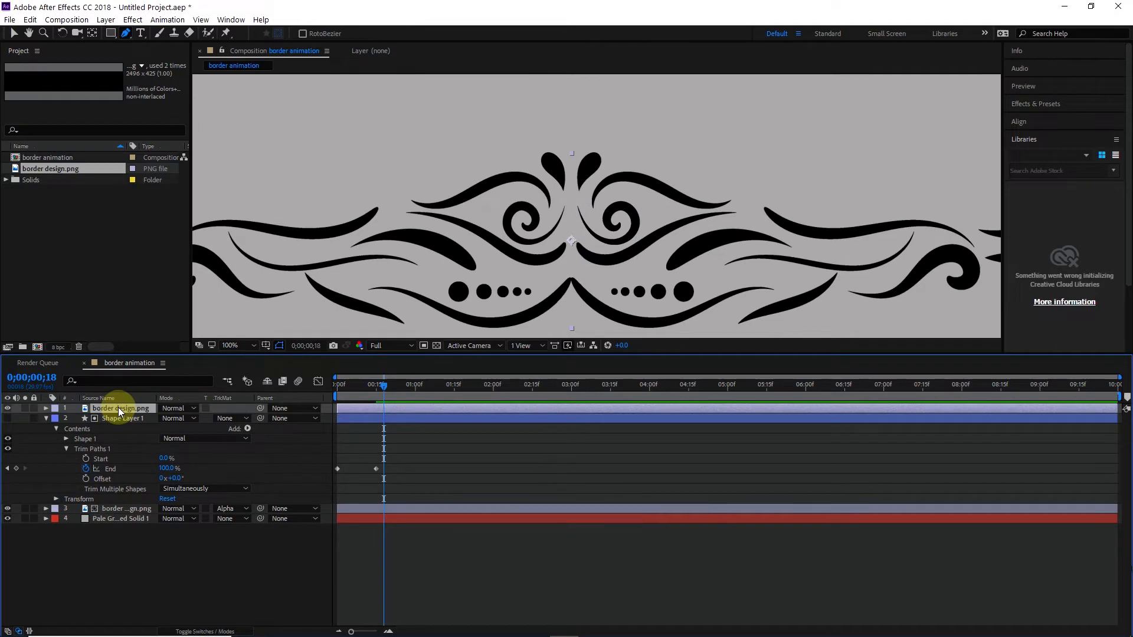
left_click(118, 419)
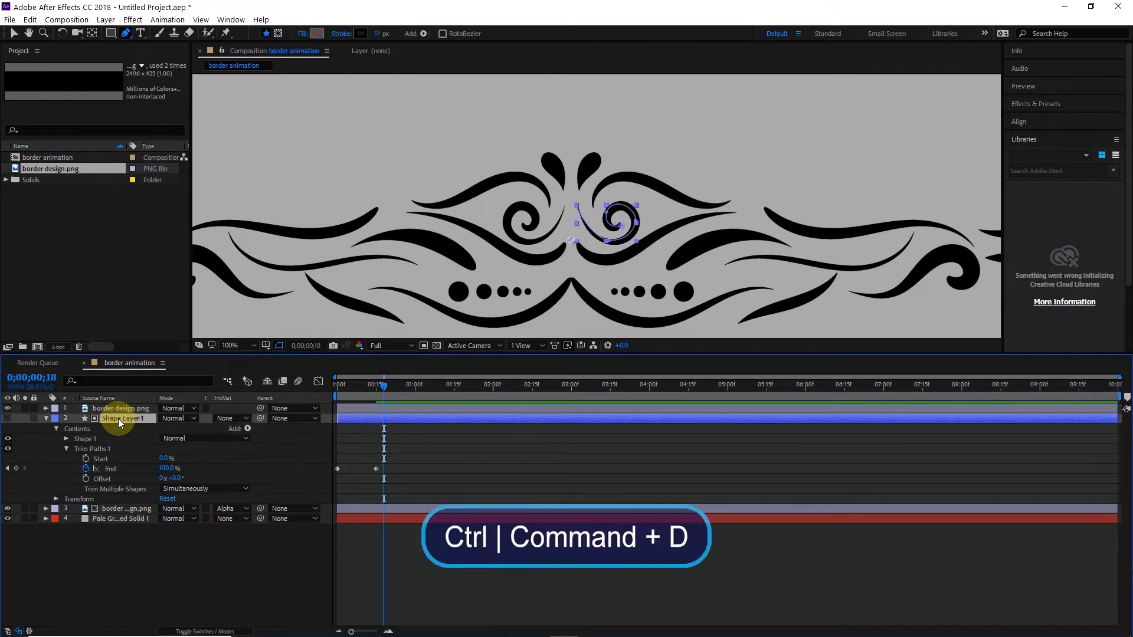
- Duplicate Shape Layer 1 and place the copy at the top of the layer stack, above the duplicated border design.png
left_click(47, 418)
key("ctrl+d")
left_click_drag(121, 419, 126, 405)
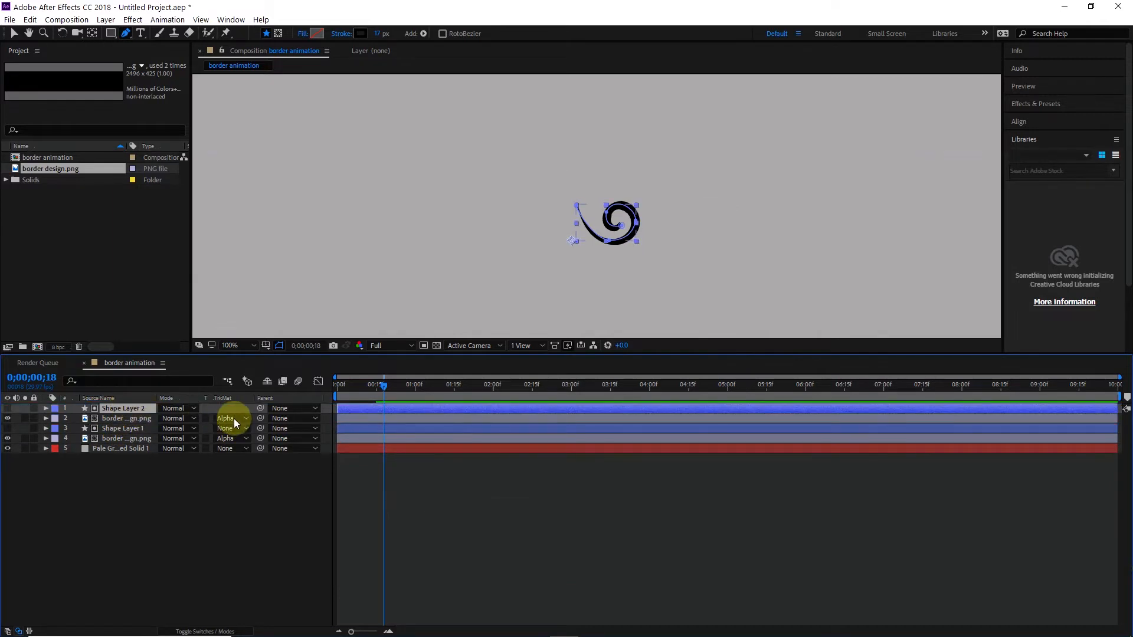
- Set the border design.png beneath Shape Layer 2 to No Track Matte and make Shape Layer 2 visible
left_click(234, 418)
left_click(241, 432)
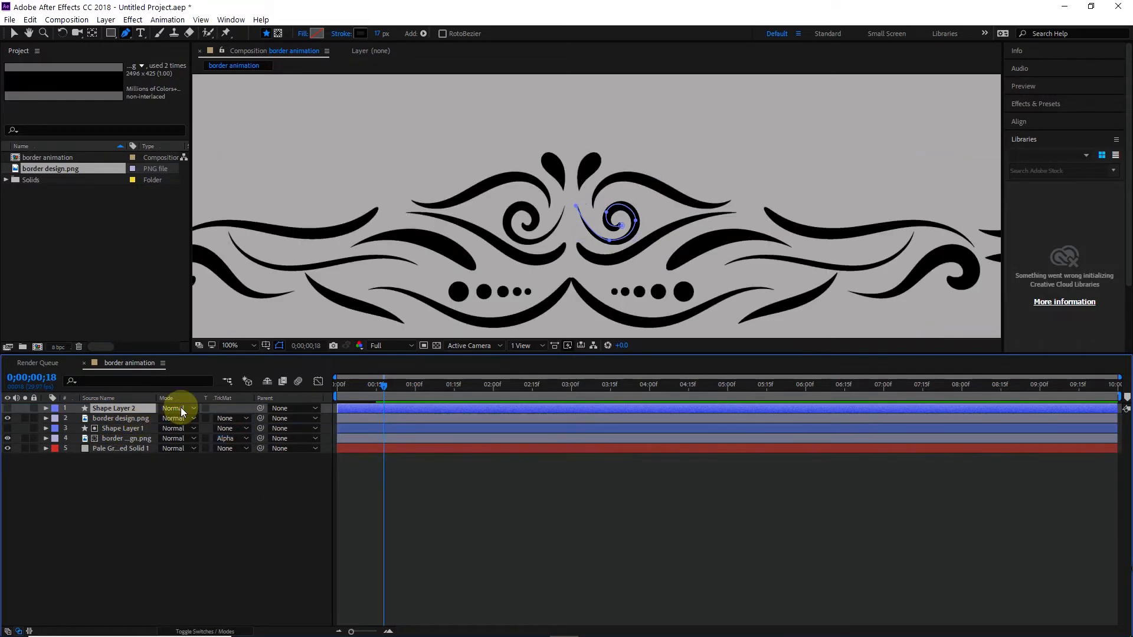
left_click(8, 409)
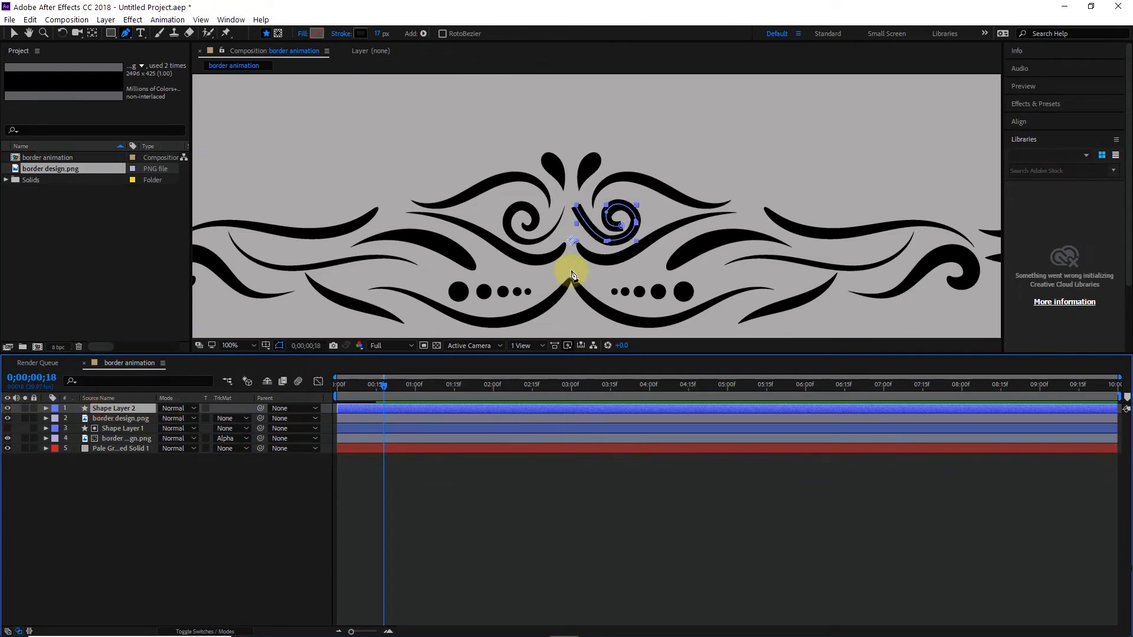
- Flip Shape Layer 2 horizontally so its stroke covers the mirrored spiral
left_click(14, 33)
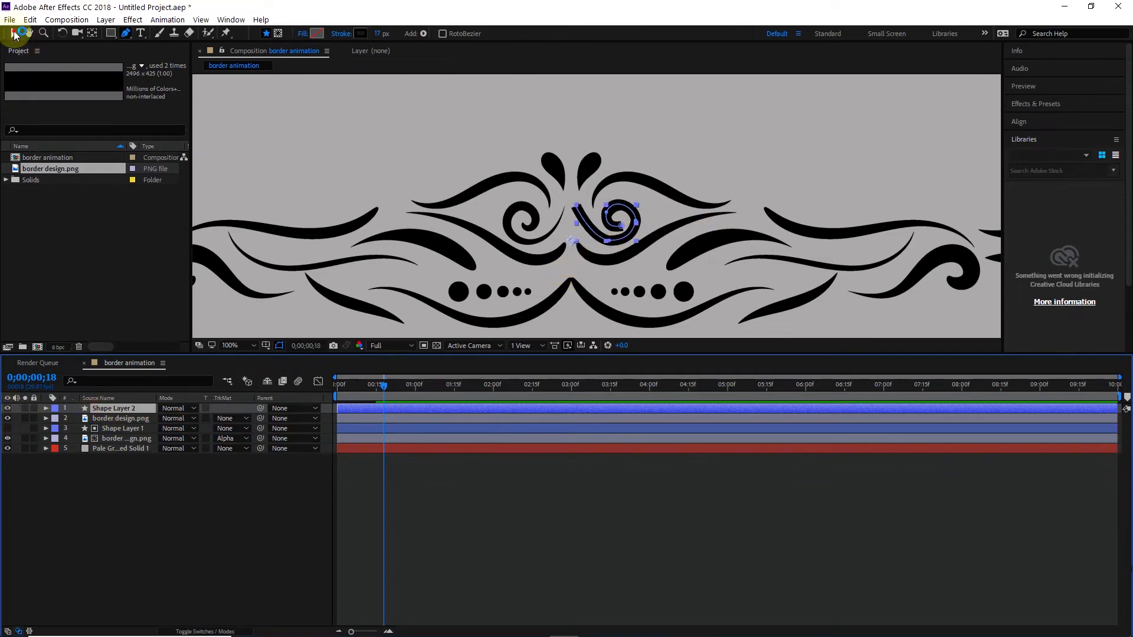
left_click(105, 19)
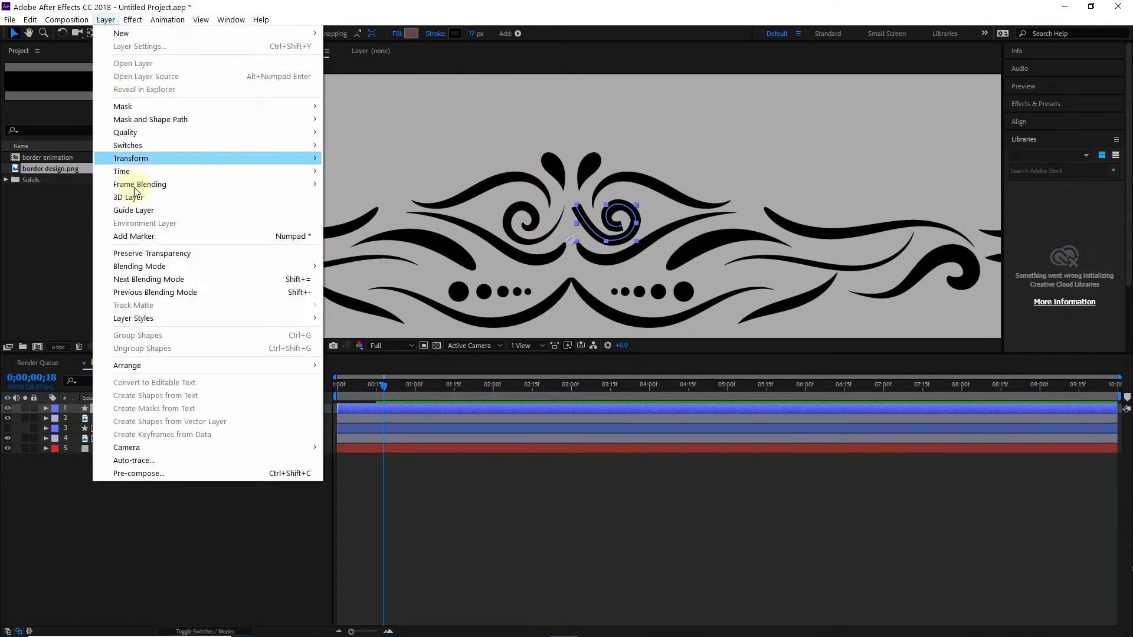
left_click(170, 160)
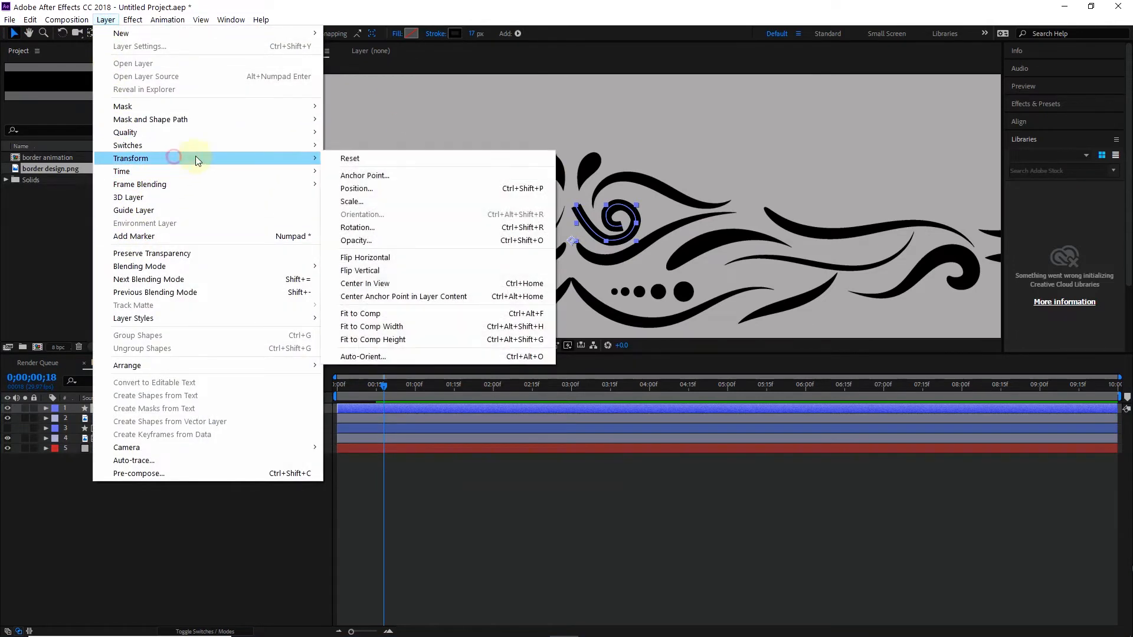
left_click(373, 258)
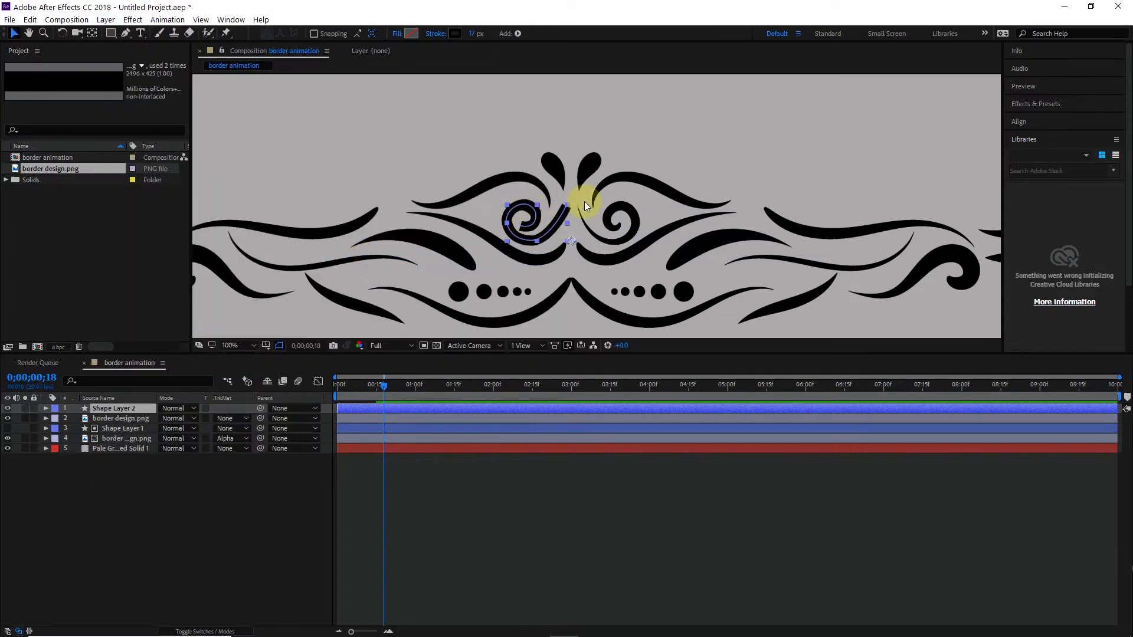
- Examine how the flipped stroke covers the mirrored spiral, selecting the vertex on its inner curve with the Pen tool
scroll(539, 219, "up", 6)
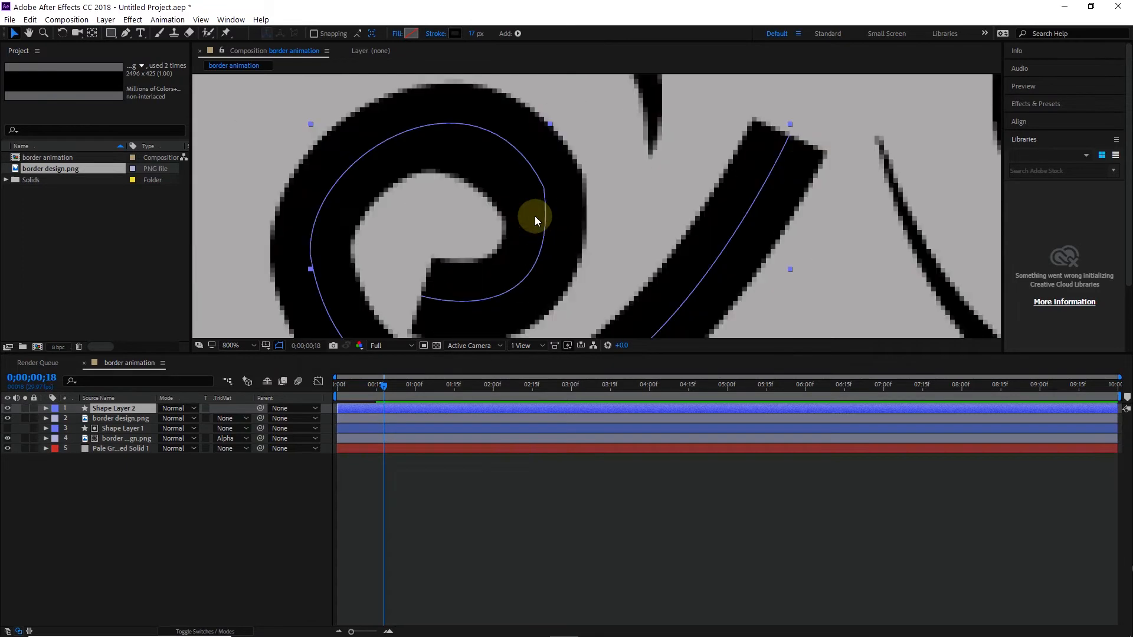
scroll(543, 213, "down", 2)
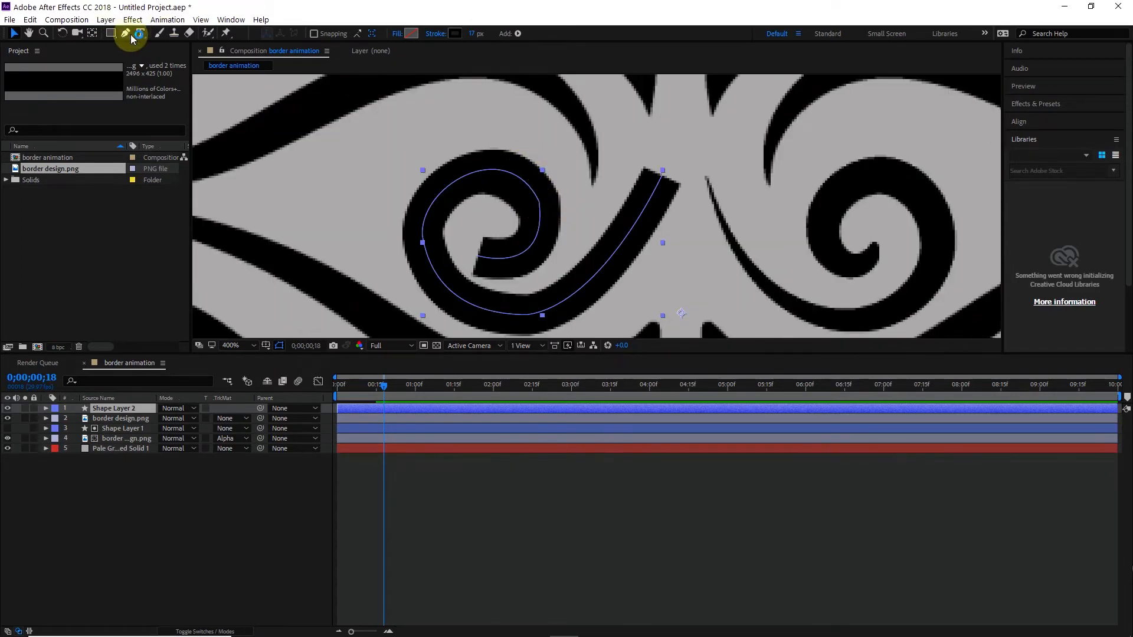
left_click(126, 33)
left_click(538, 204)
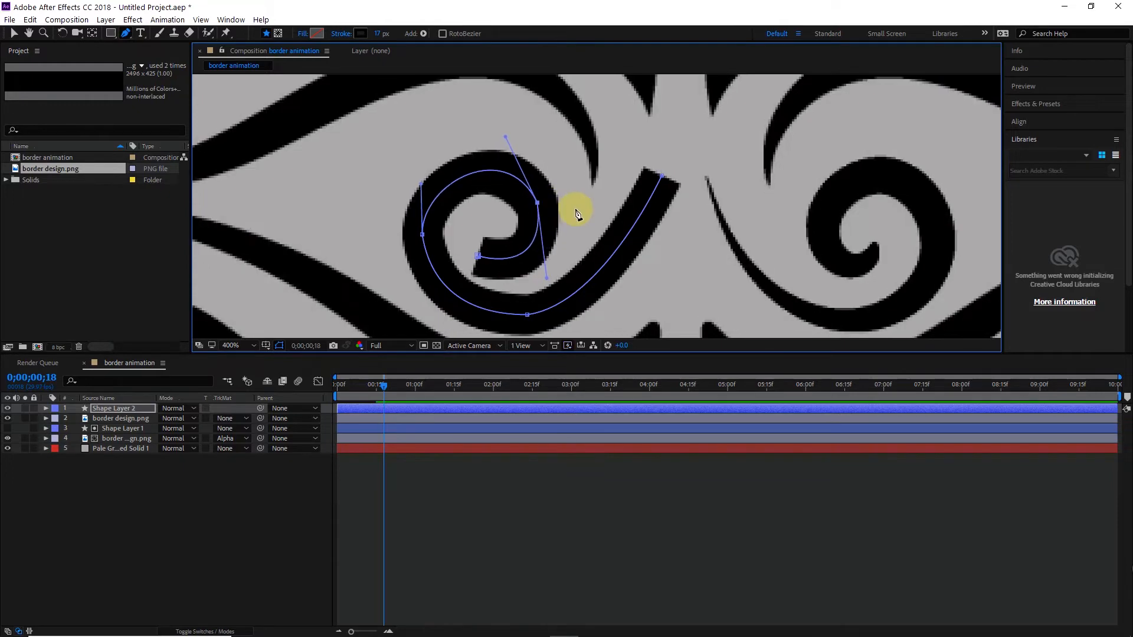
scroll(600, 231, "down", 4)
scroll(608, 224, "up", 2)
scroll(609, 220, "down", 2)
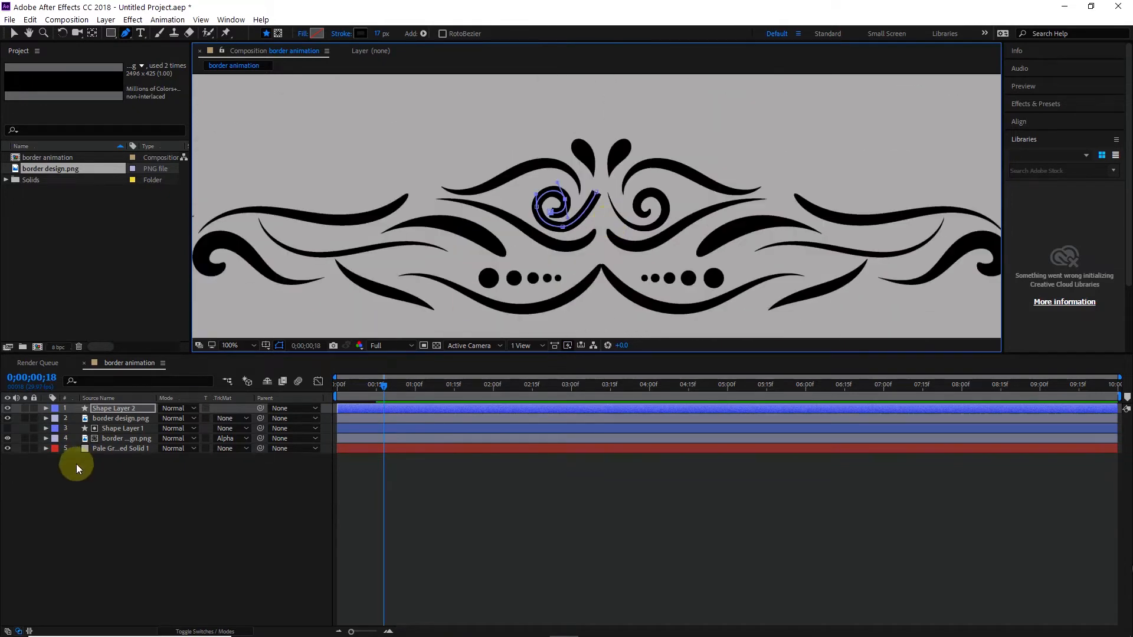
- Set the border design.png beneath Shape Layer 2 to Alpha Matte and preview both spirals' reveal from the start
left_click(235, 417)
left_click(252, 447)
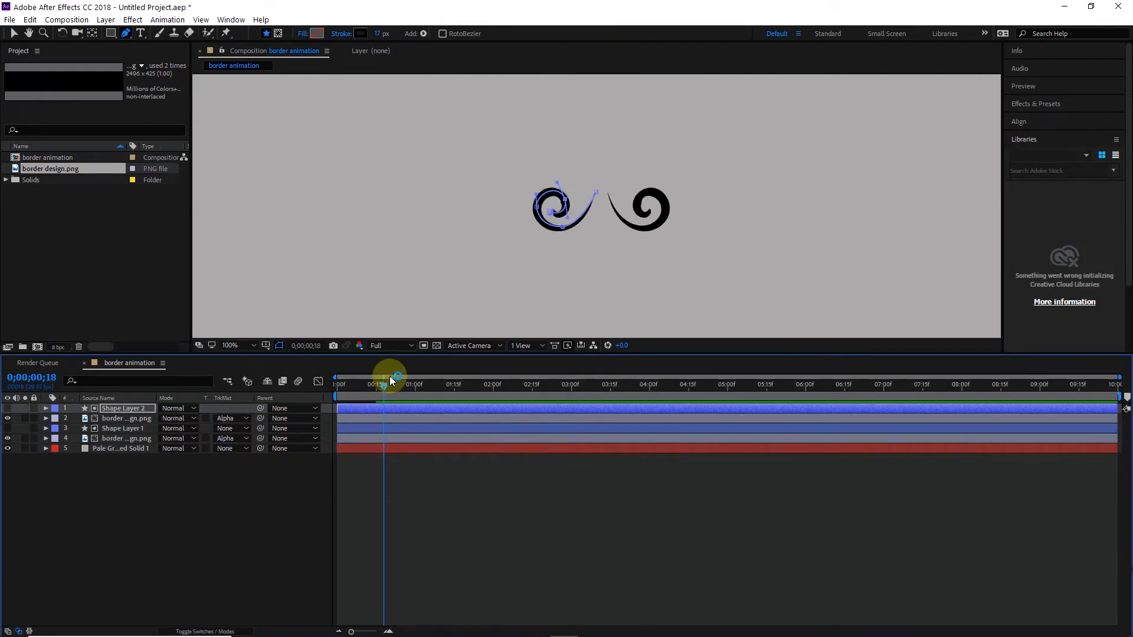
key("F2")
left_click_drag(384, 385, 336, 386)
key("space")
key("space")
key("g")
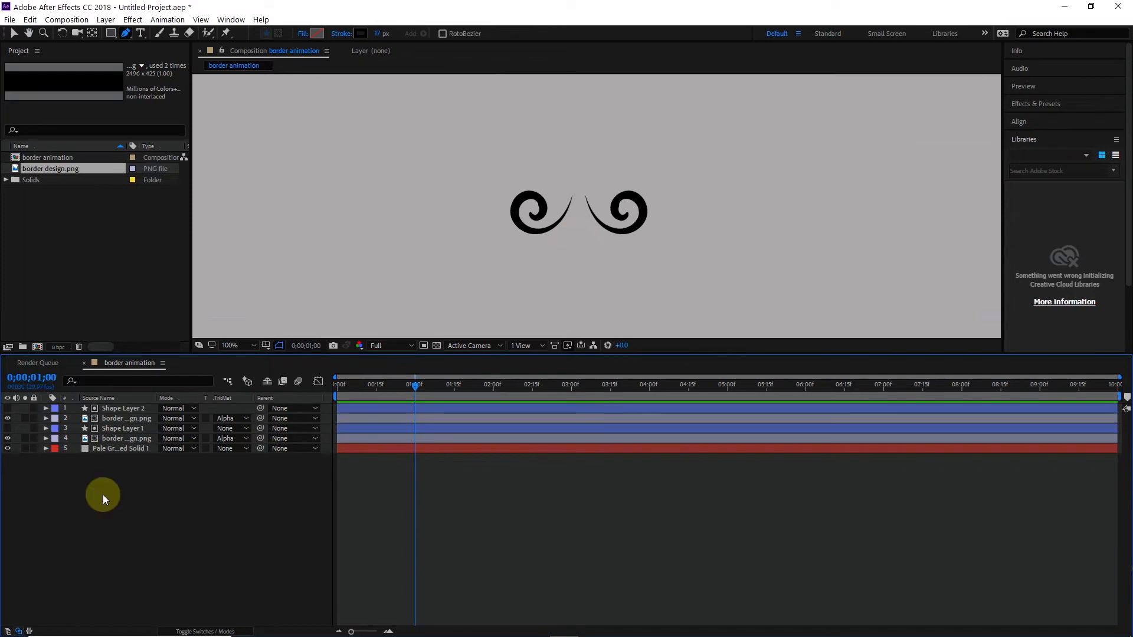
- Duplicate the border design.png layer beneath Shape Layer 2, with the copy at the top of the layer stack
left_click(120, 410)
left_click(121, 420)
key("ctrl+d")
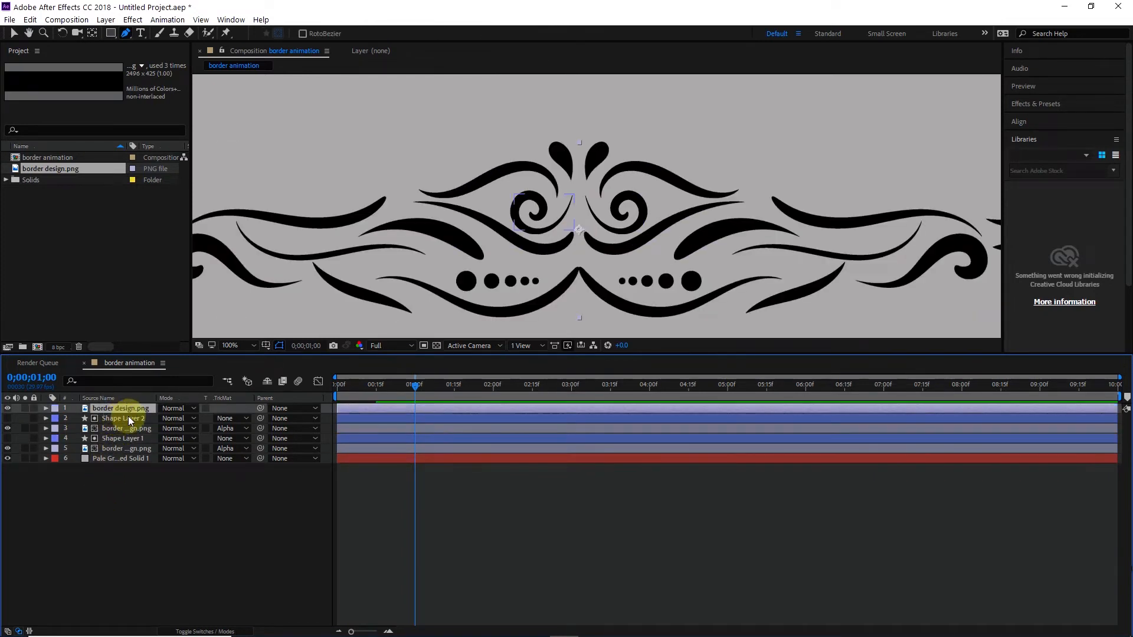
left_click(122, 419)
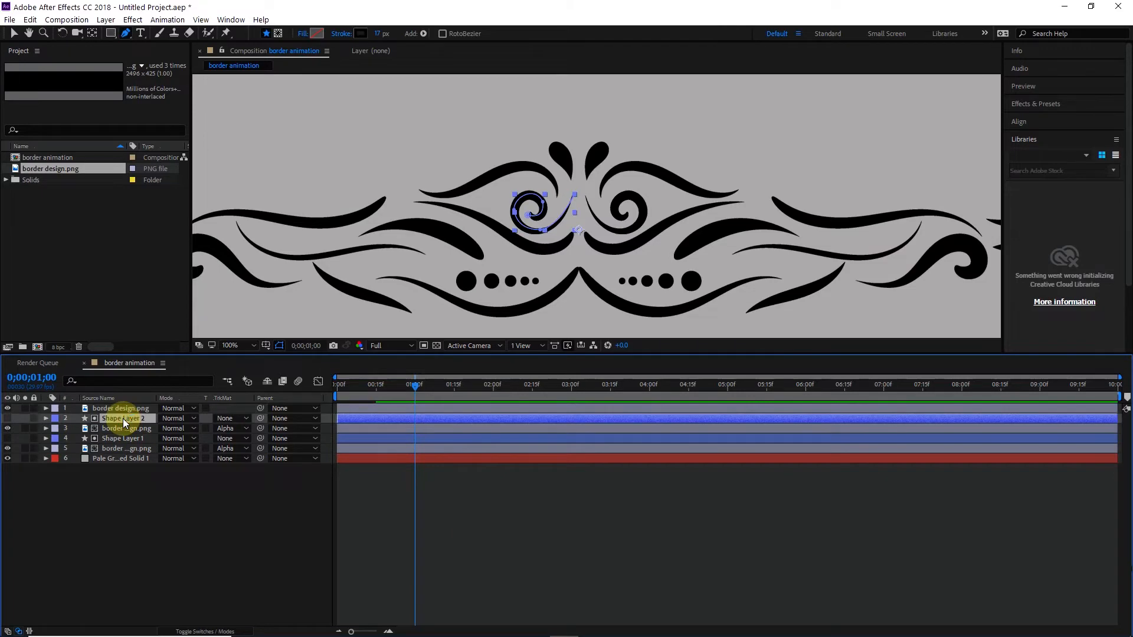
key("ctrl+d")
key("Return")
left_click_drag(122, 416, 122, 417)
key("Delete")
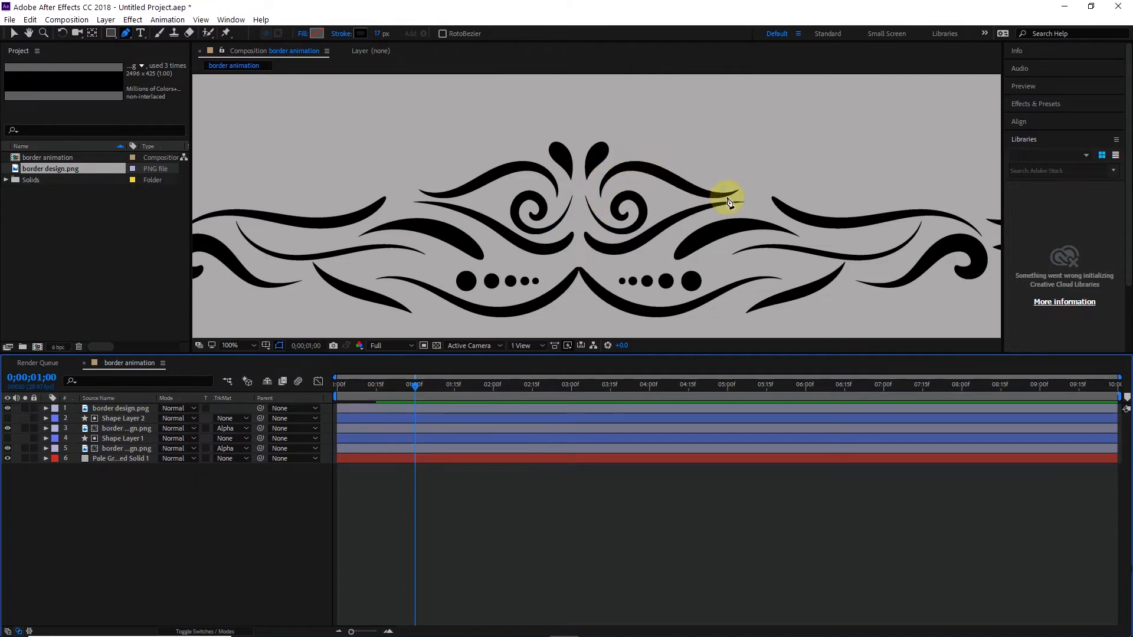
- Trace the upper-right flourish with a curved Pen path on a new shape layer, setting the PNG beneath to No Track Matte
left_click(600, 196)
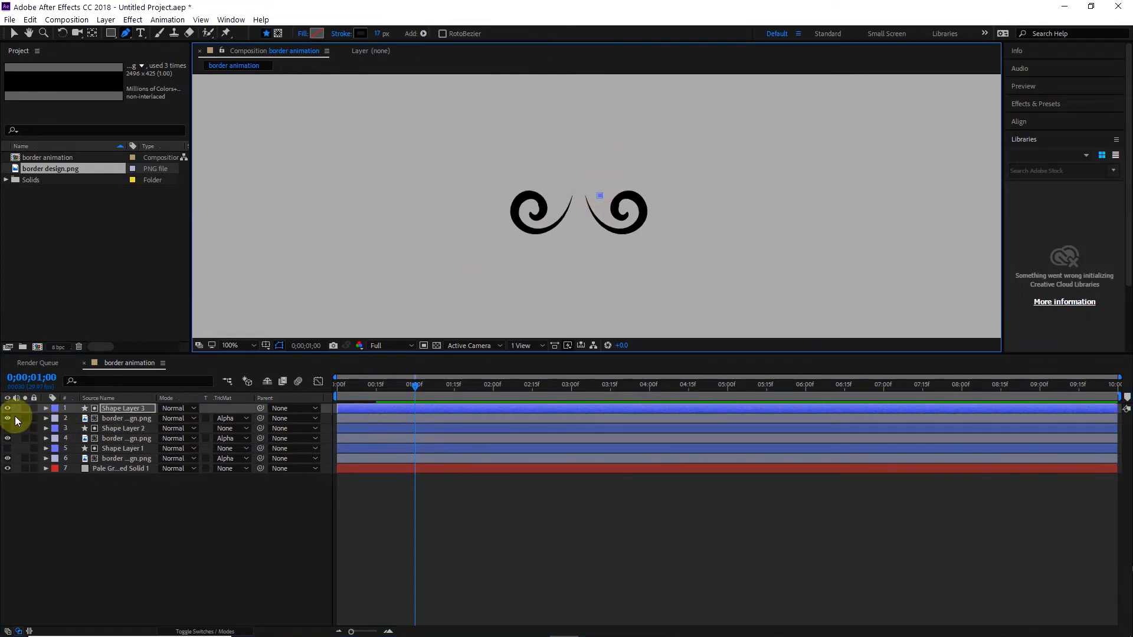
left_click(223, 423)
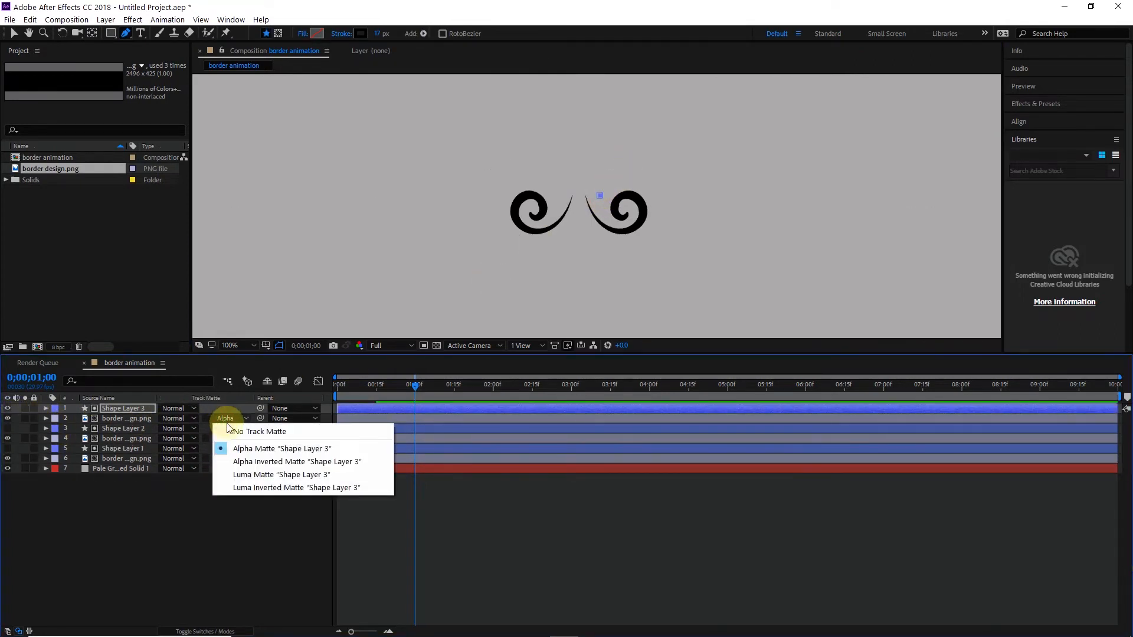
left_click(234, 434)
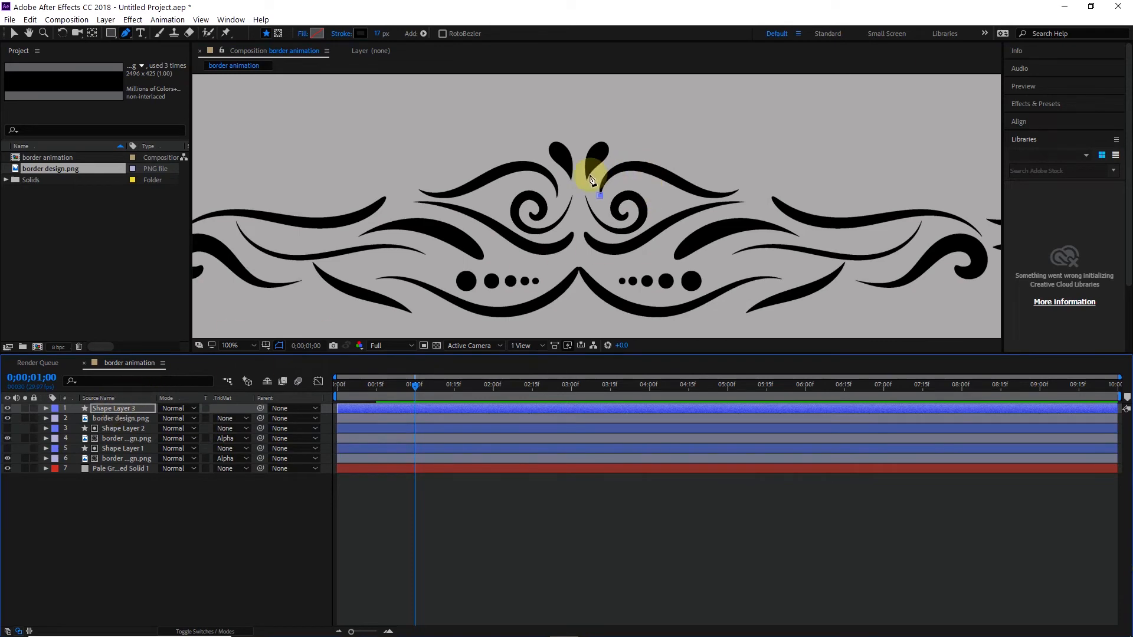
left_click_drag(650, 168, 799, 175)
mouse_move(692, 177)
left_mouse_down()
mouse_move(699, 204)
mouse_move(680, 183)
left_mouse_up()
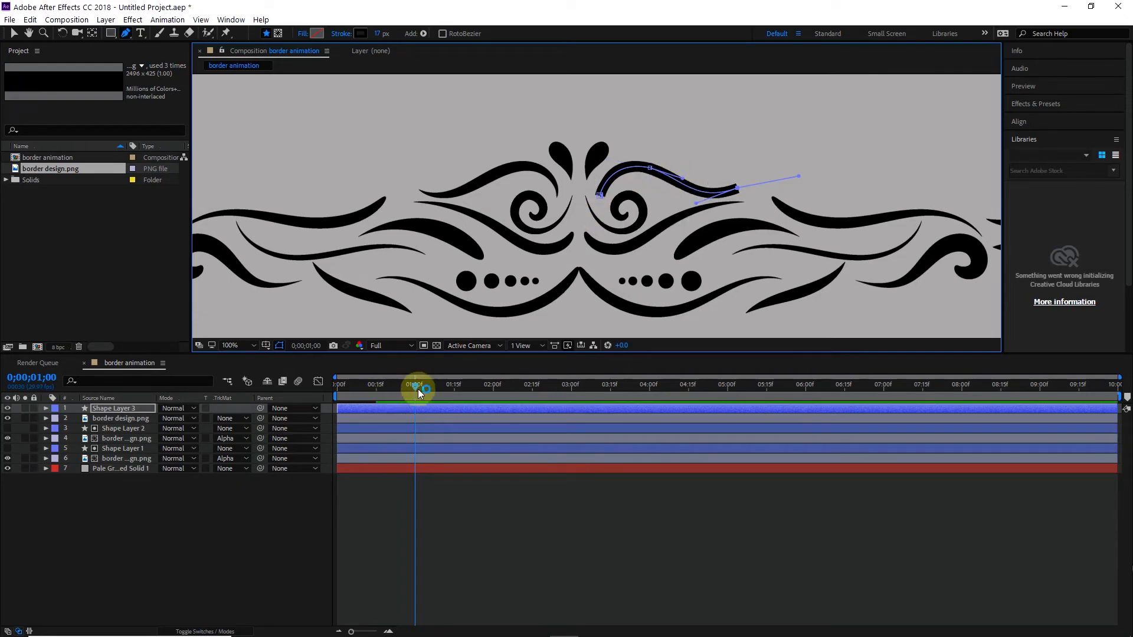
- Set the border design.png beneath Shape Layer 3 to Alpha Matte "Shape Layer 3" and preview the animation from the start
left_click(231, 422)
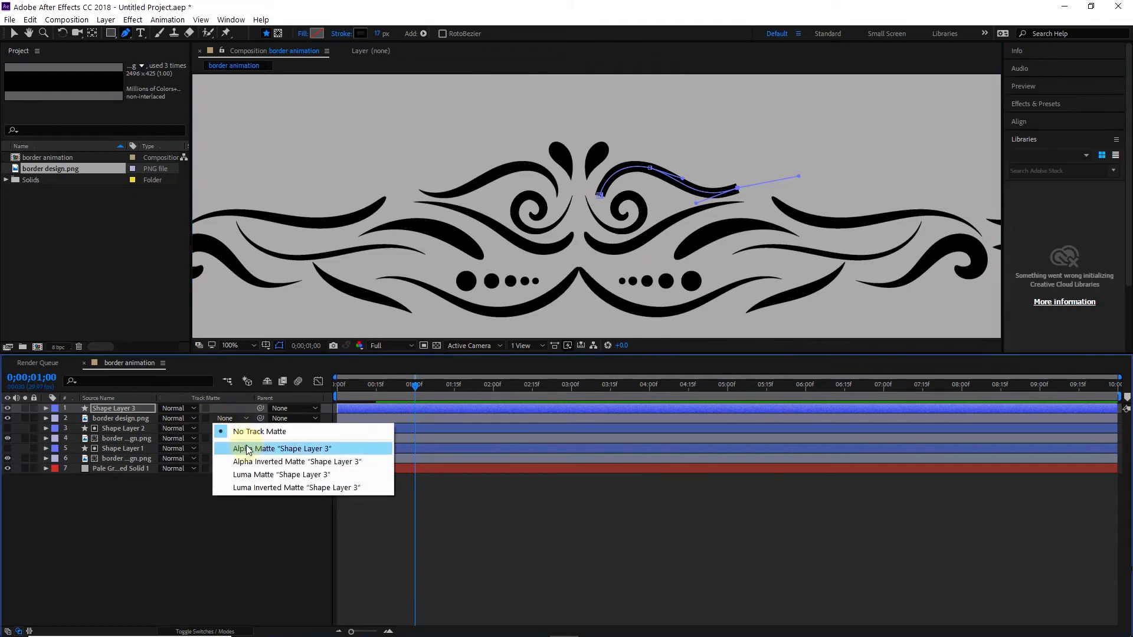
left_click(247, 448)
left_click_drag(411, 388, 334, 391)
left_click(276, 522)
key("space")
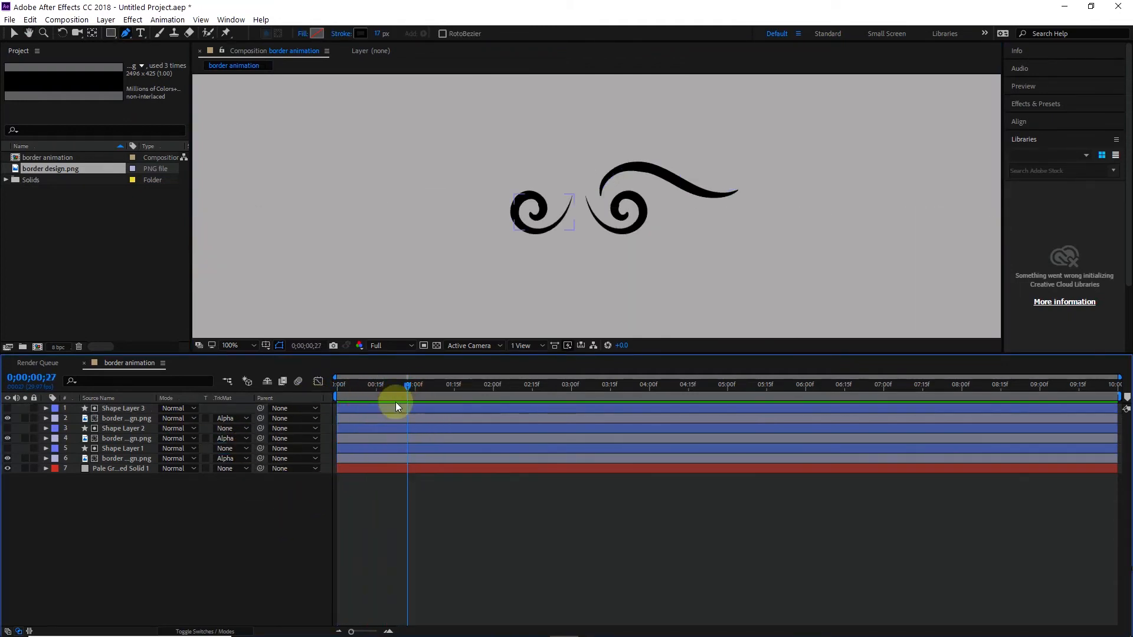
- Add Trim Paths to Shape Layer 3 and expand its properties
mouse_move(412, 387)
left_mouse_down()
mouse_move(346, 392)
mouse_move(375, 392)
left_mouse_up()
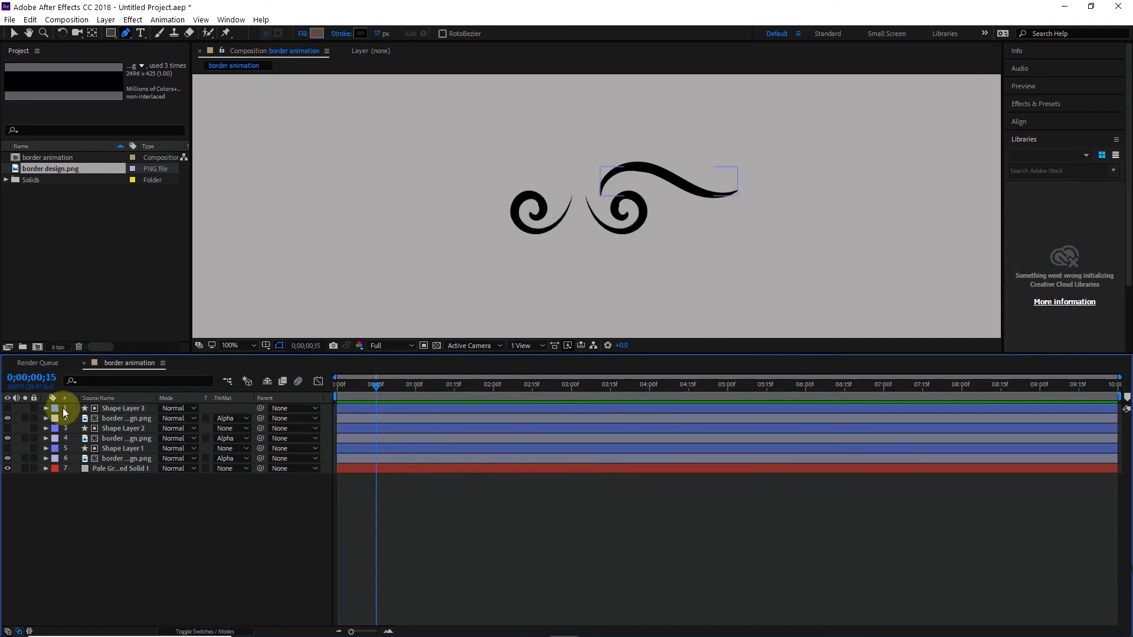
left_click(45, 408)
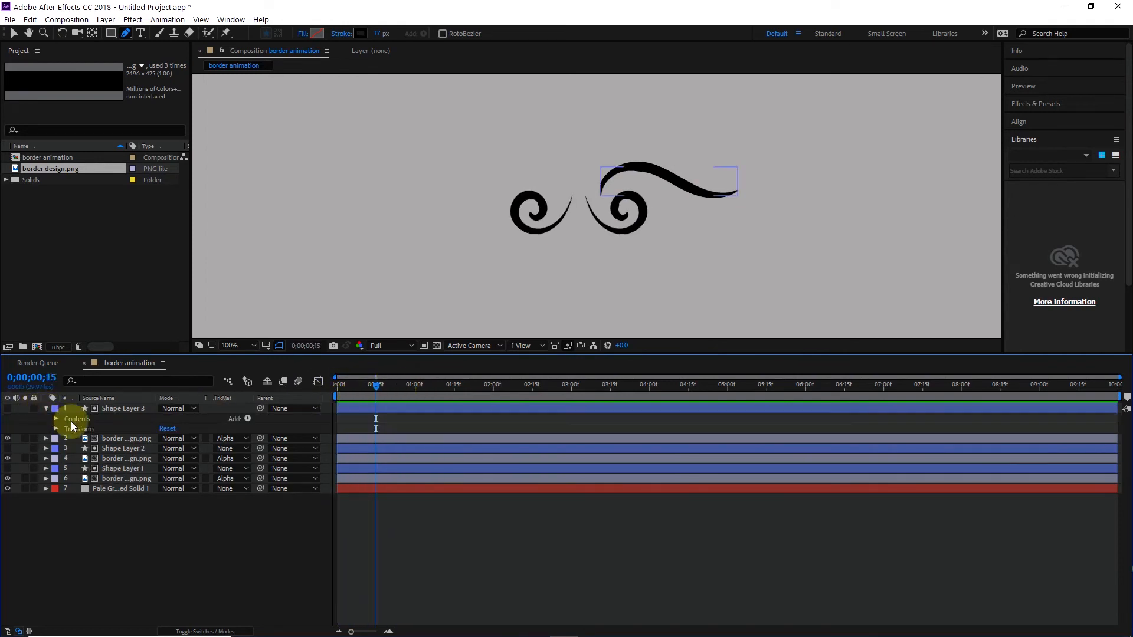
left_click(246, 420)
left_click(295, 354)
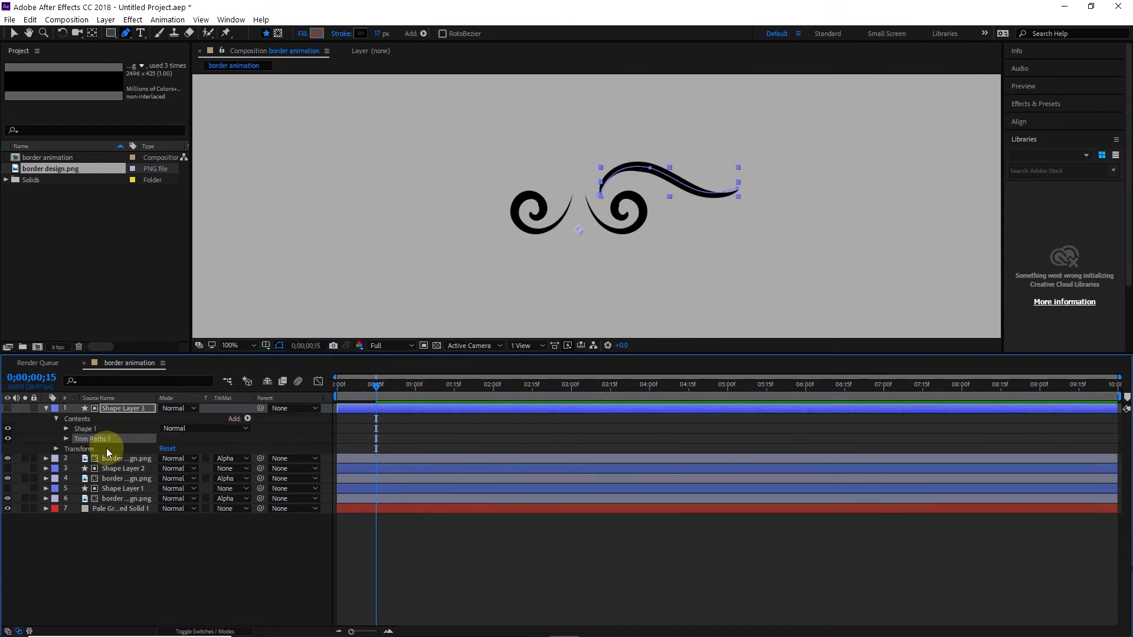
left_click(65, 439)
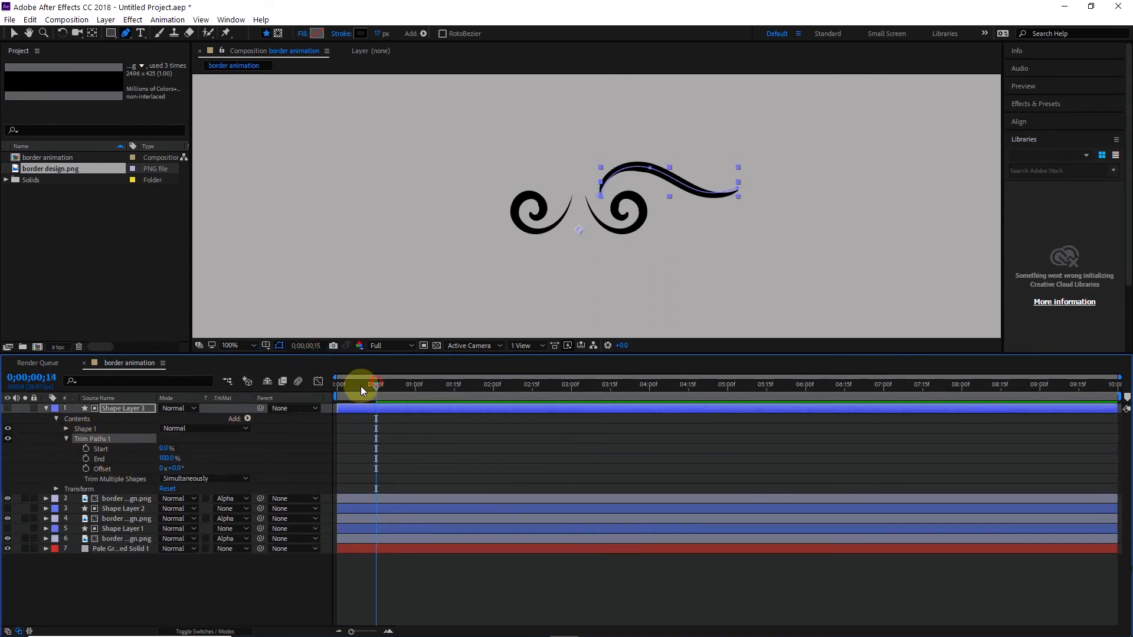
- Keyframe Shape Layer 3's Trim Paths End at 100% at 0;00;01;00 and 0% at 0;00;00;15
left_click_drag(376, 383, 415, 385)
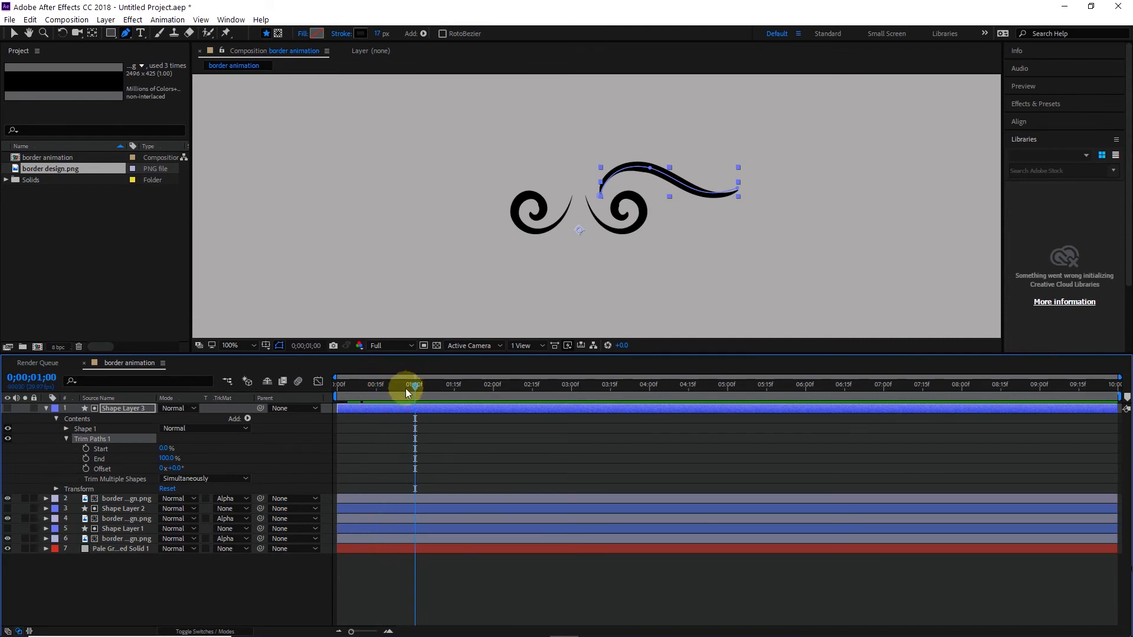
left_click(86, 459)
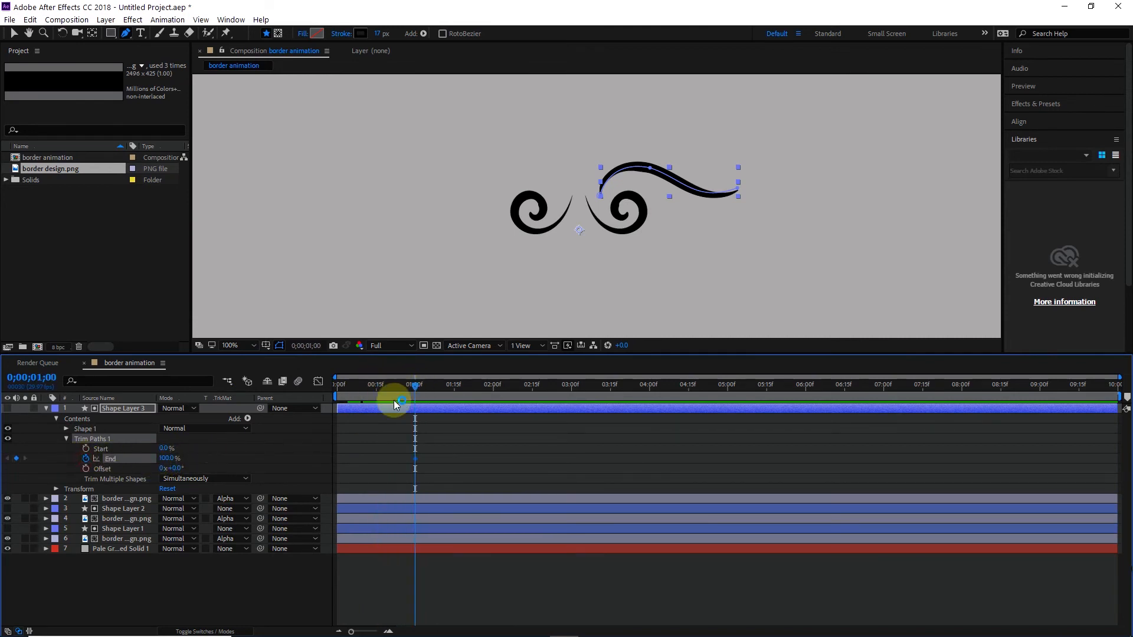
left_click(169, 458)
left_click_drag(168, 458, 8, 466)
- Preview the reveal of the spirals and the upper-right flourish from the start of the timeline
left_click_drag(374, 387, 291, 386)
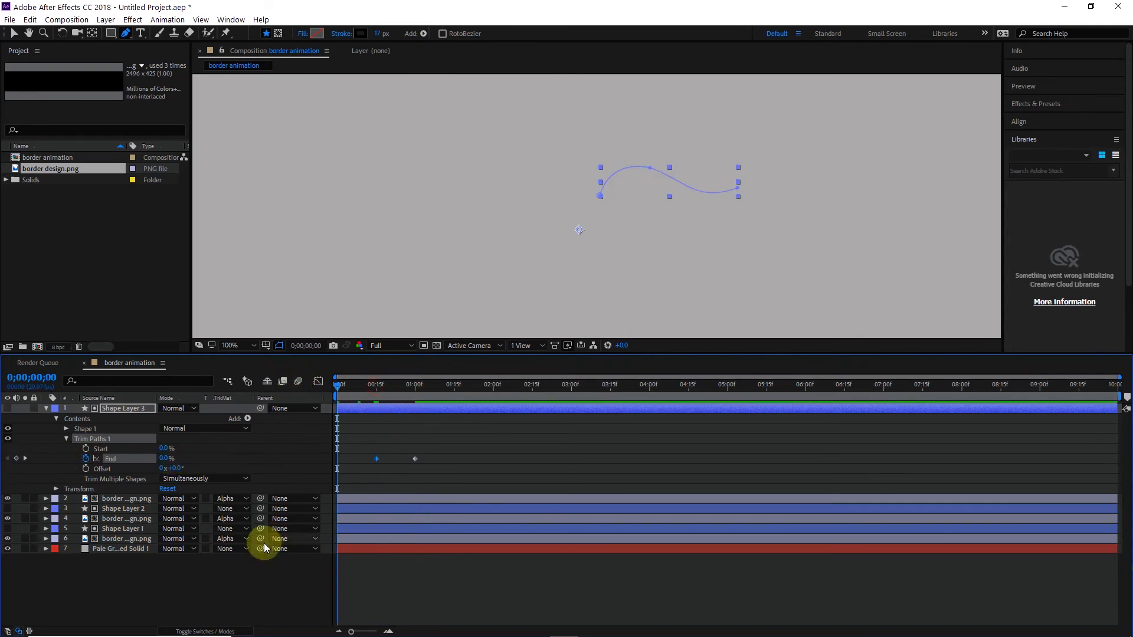
left_click(254, 579)
key("space")
left_click(444, 402)
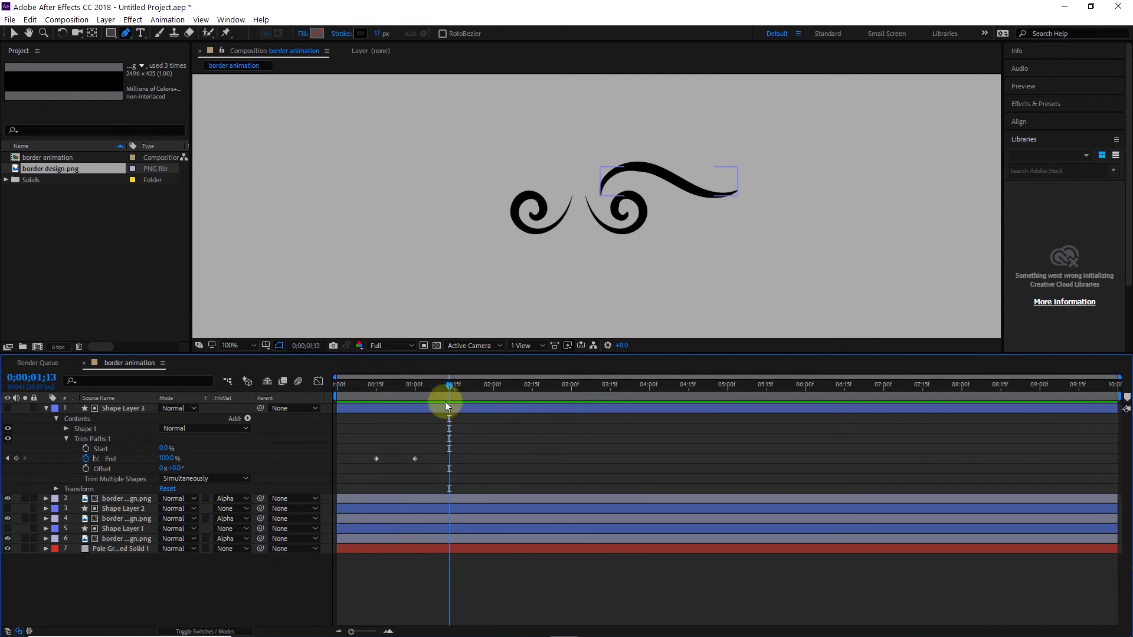
- Duplicate the border design.png layer and Shape Layer 3, placing both copies at the top with the shape above the PNG
left_click(46, 408)
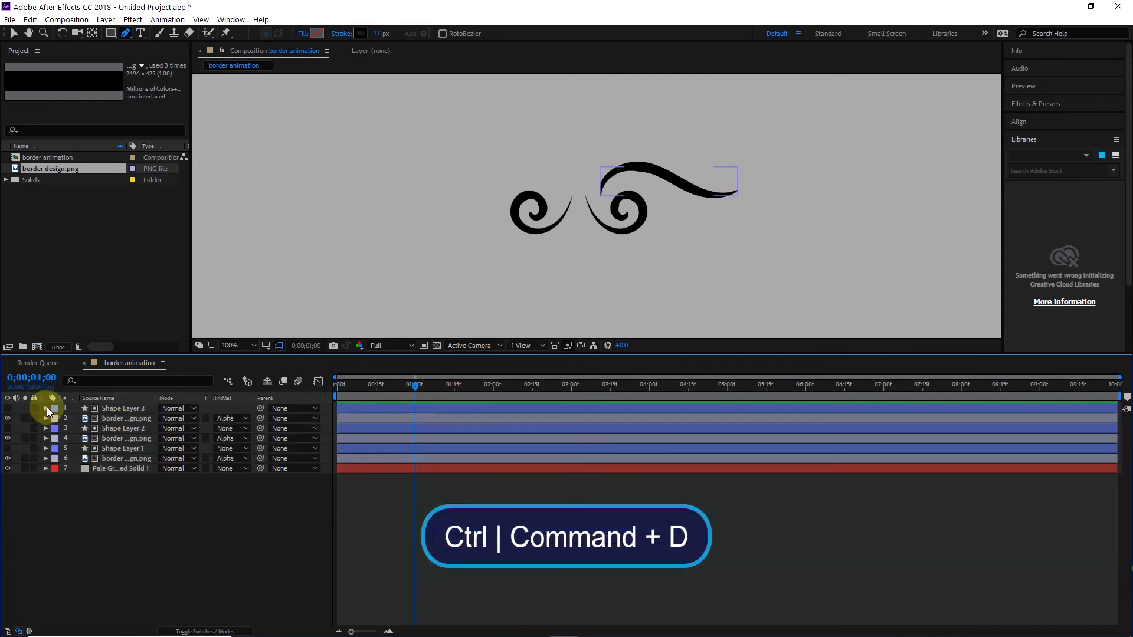
left_click(119, 408)
left_click(120, 418)
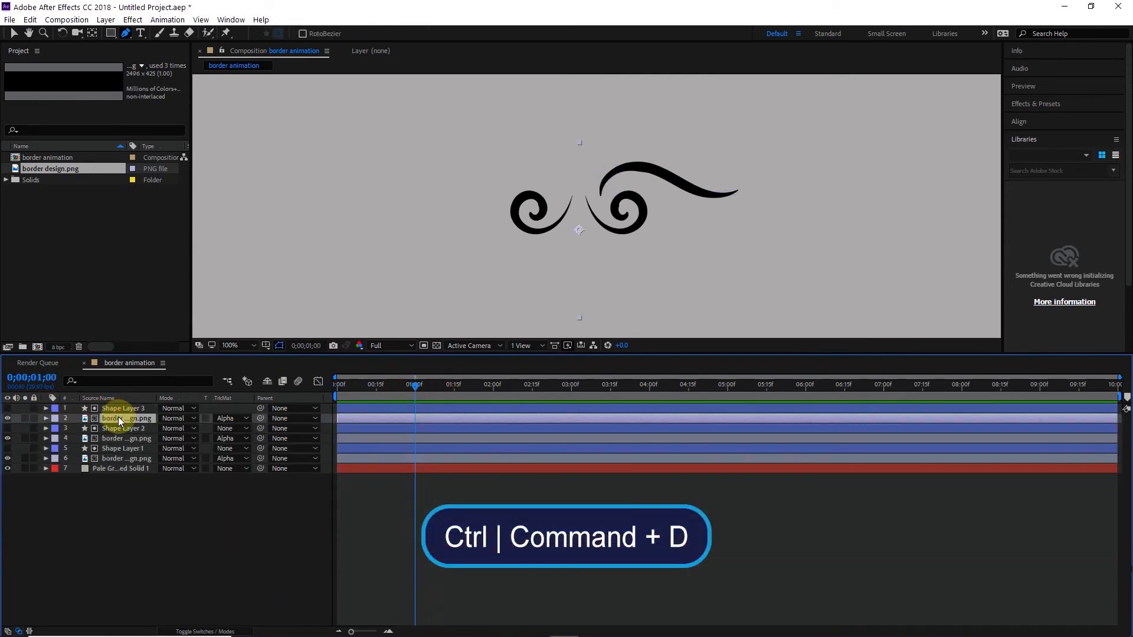
key("ctrl+d")
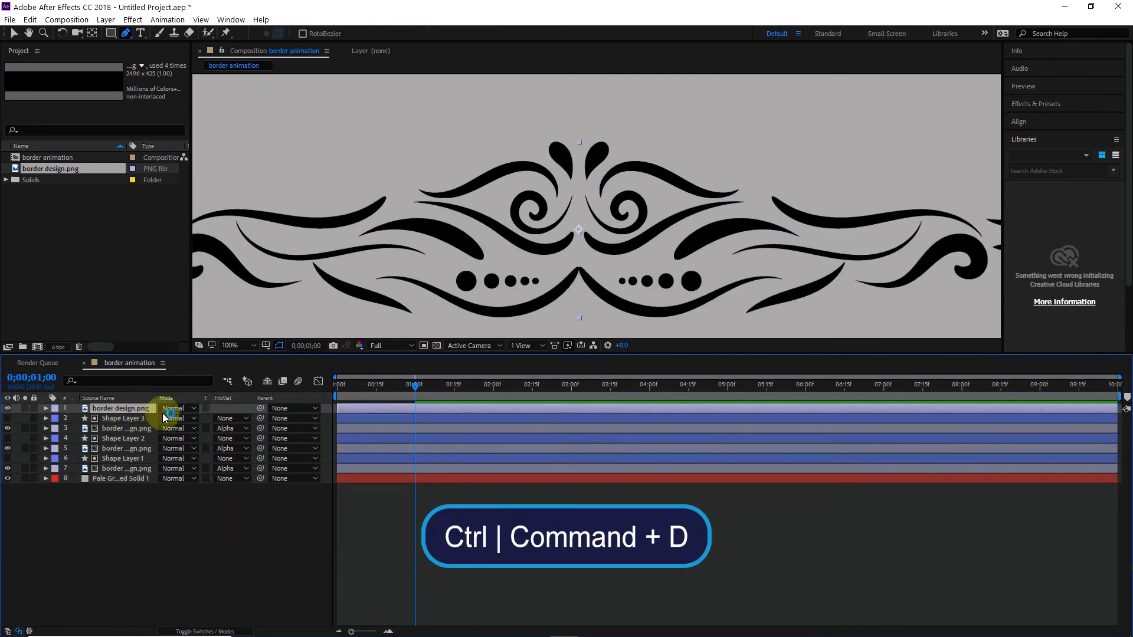
left_click(129, 418)
key("ctrl+d")
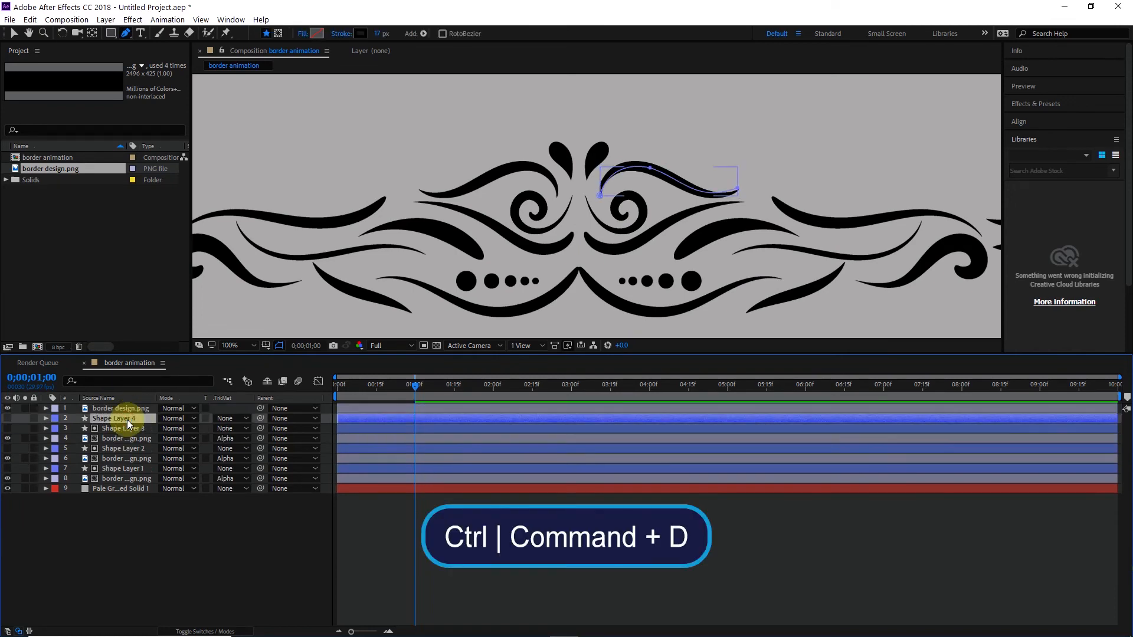
left_click_drag(126, 413, 129, 405)
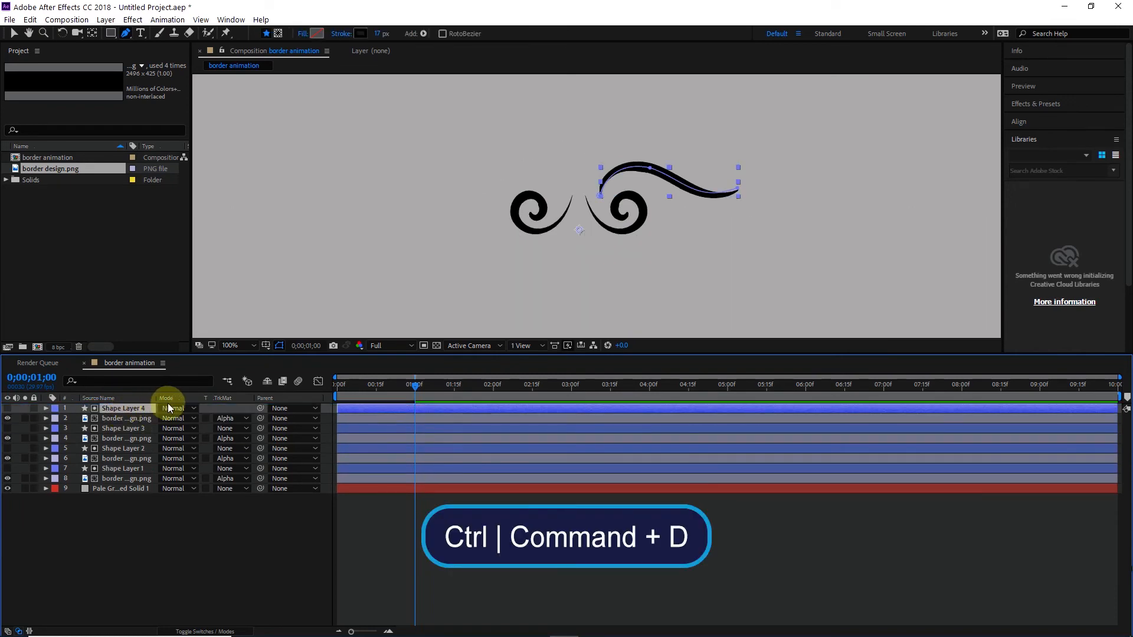
- Remove the track matte from the topmost border design.png copy and make Shape Layer 4 visible
left_click(214, 417)
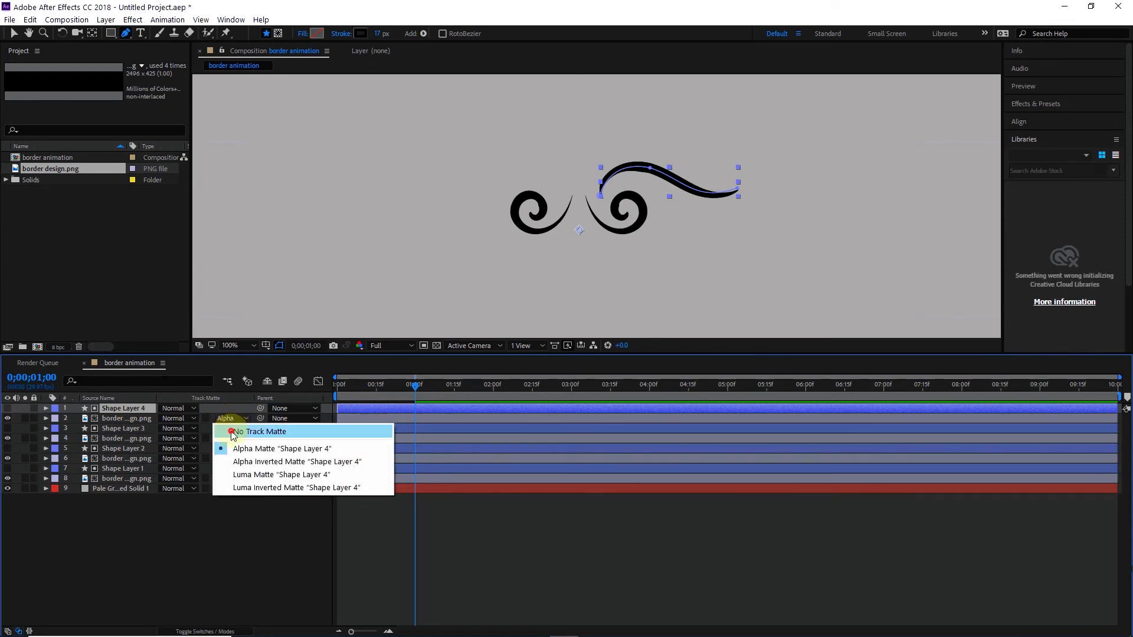
left_click(230, 430)
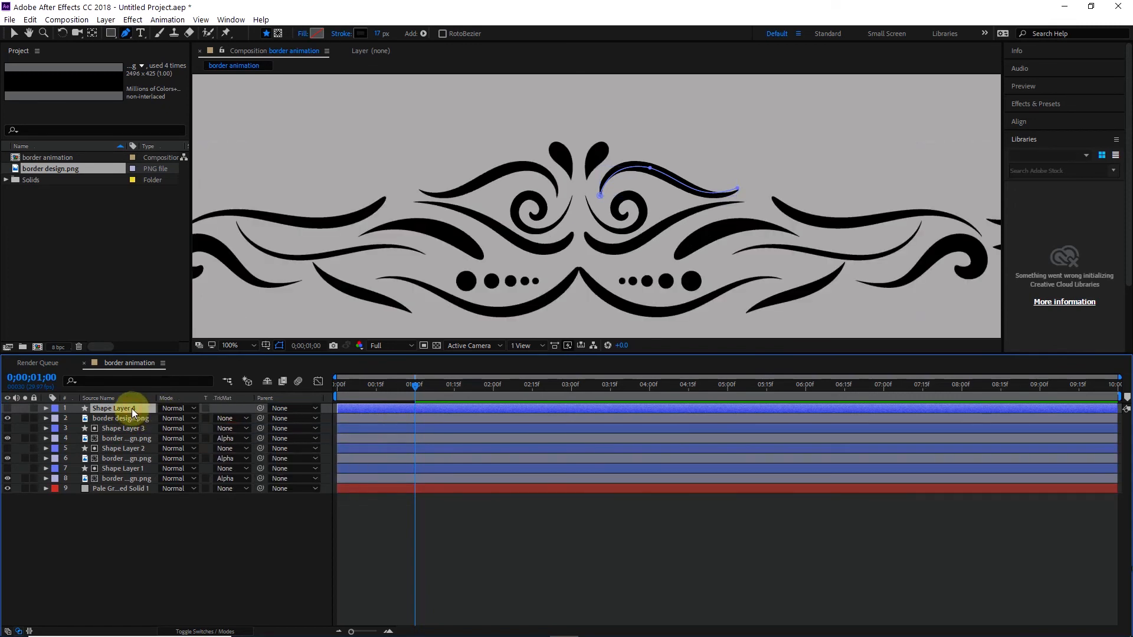
left_click(8, 408)
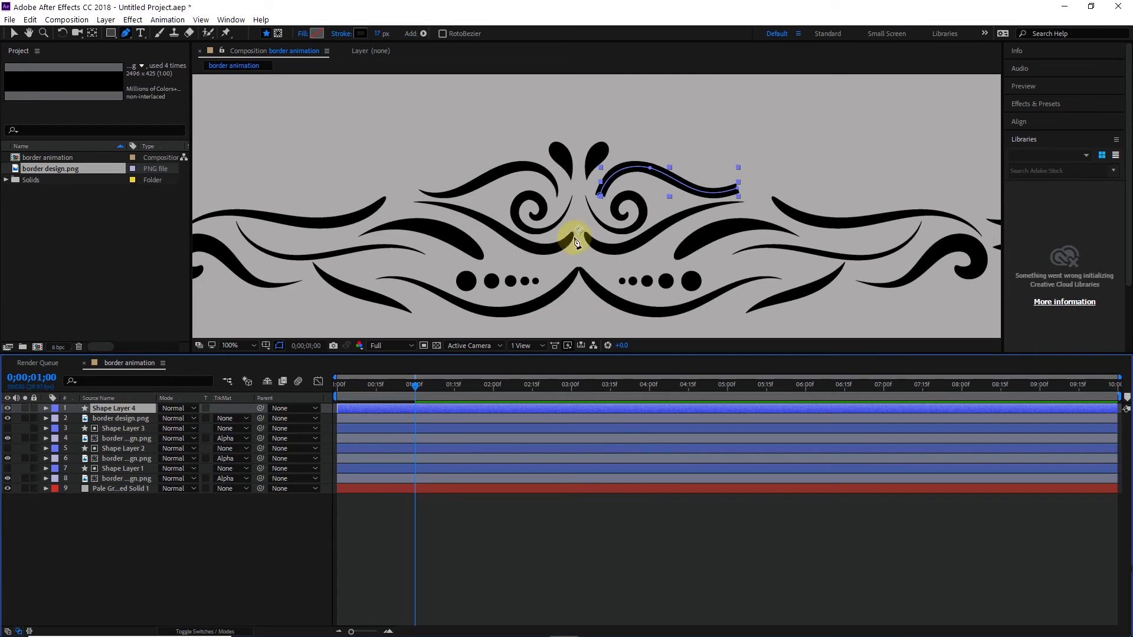
- Flip Shape Layer 4 horizontally so its stroke covers the upper-left flourish of the border
left_click(13, 33)
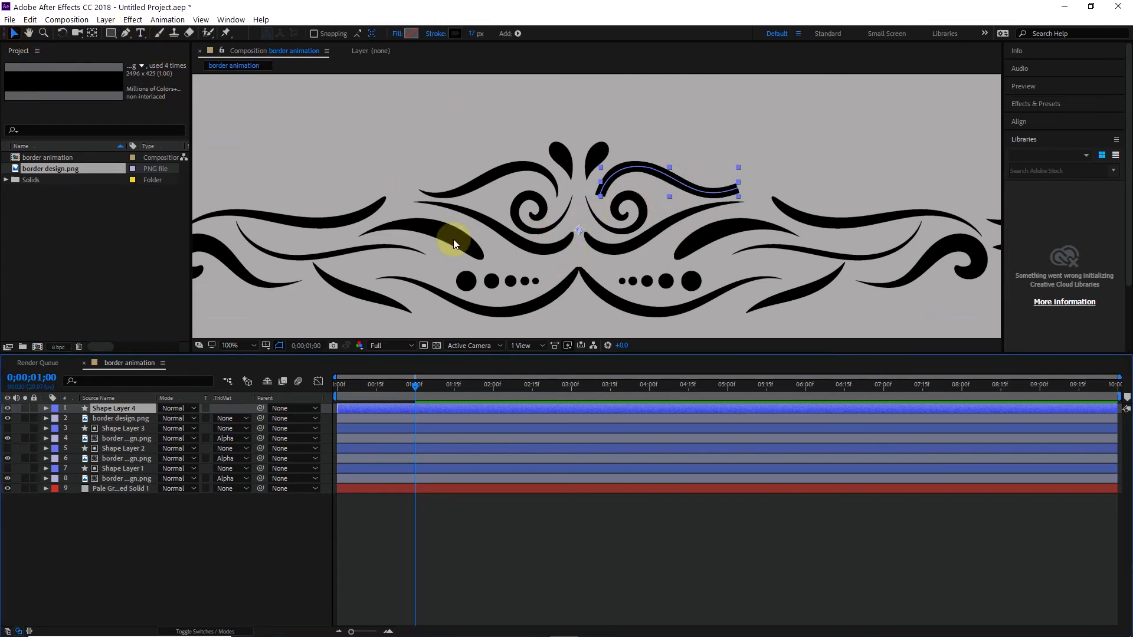
left_click(7, 409)
left_click(8, 408)
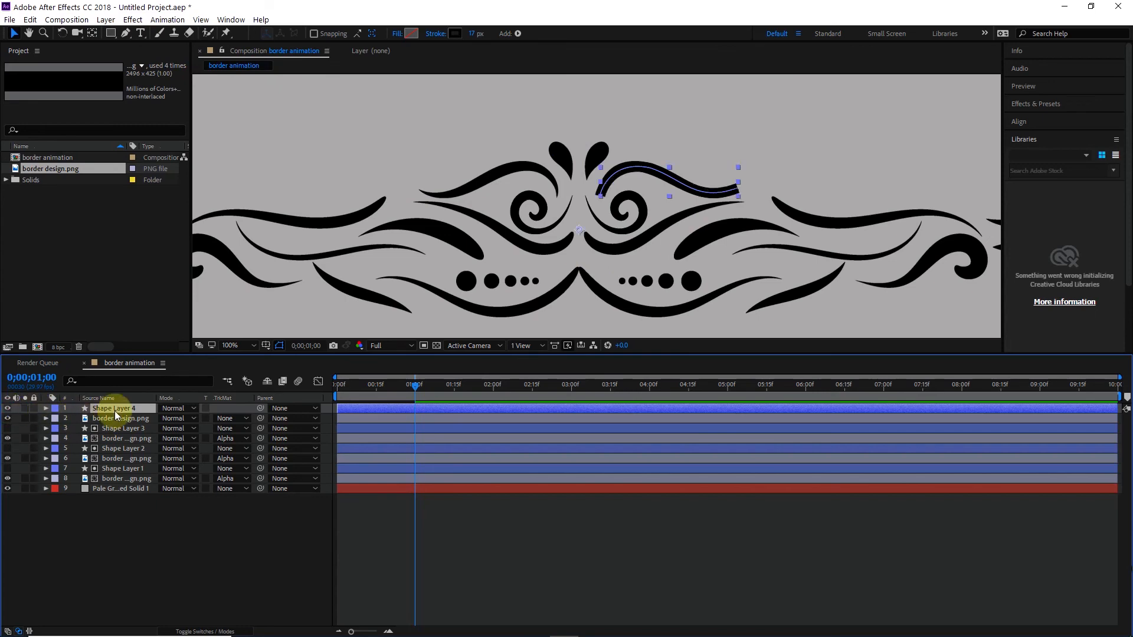
left_click(106, 20)
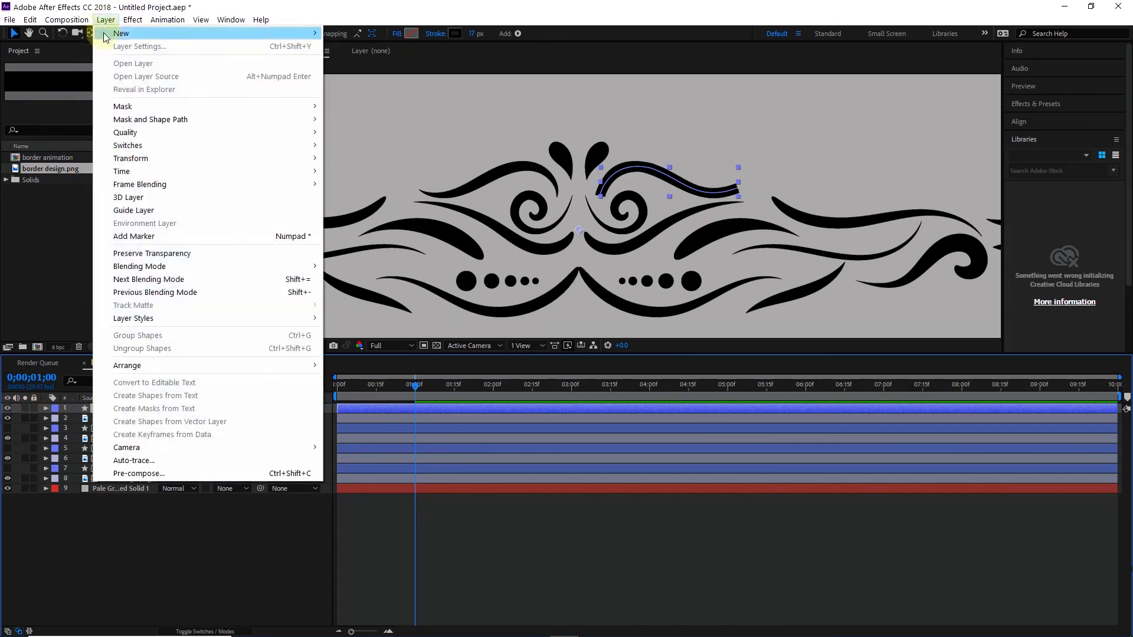
left_click(203, 156)
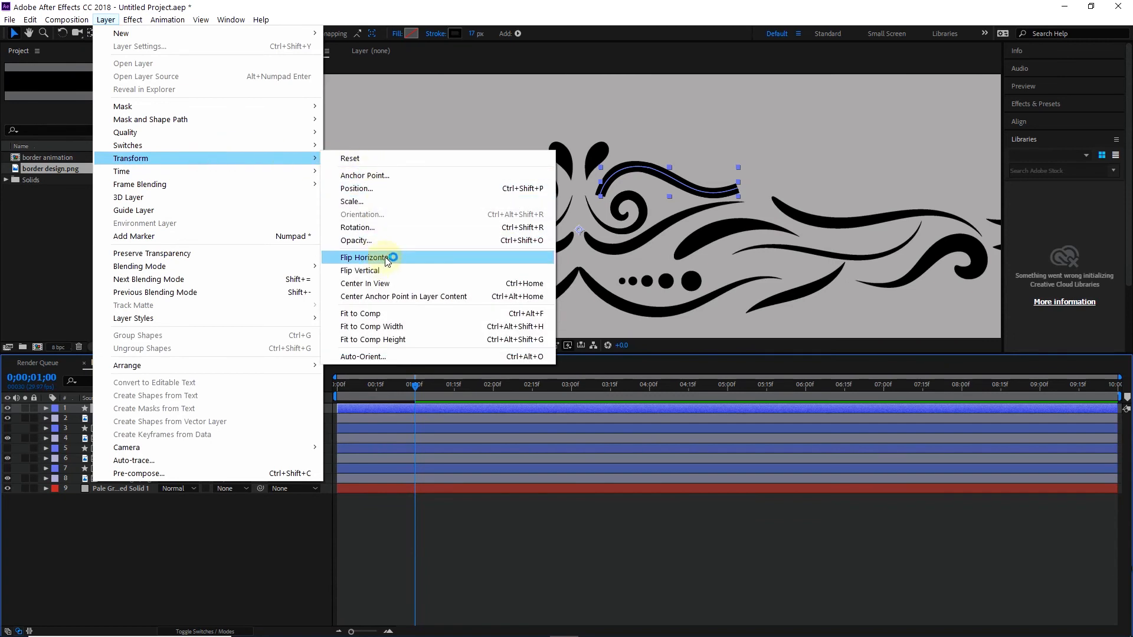
left_click(387, 258)
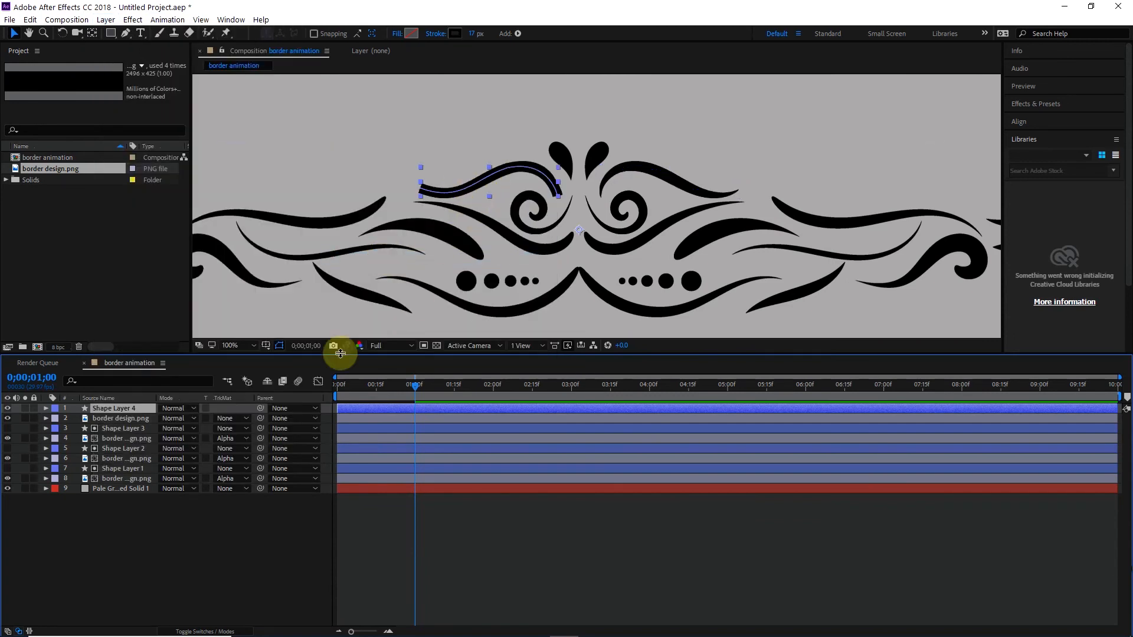
- Set the topmost PNG copy's track matte to Alpha Matte "Shape Layer 4" and preview the mirrored flourish's reveal from the timeline start
left_click(236, 419)
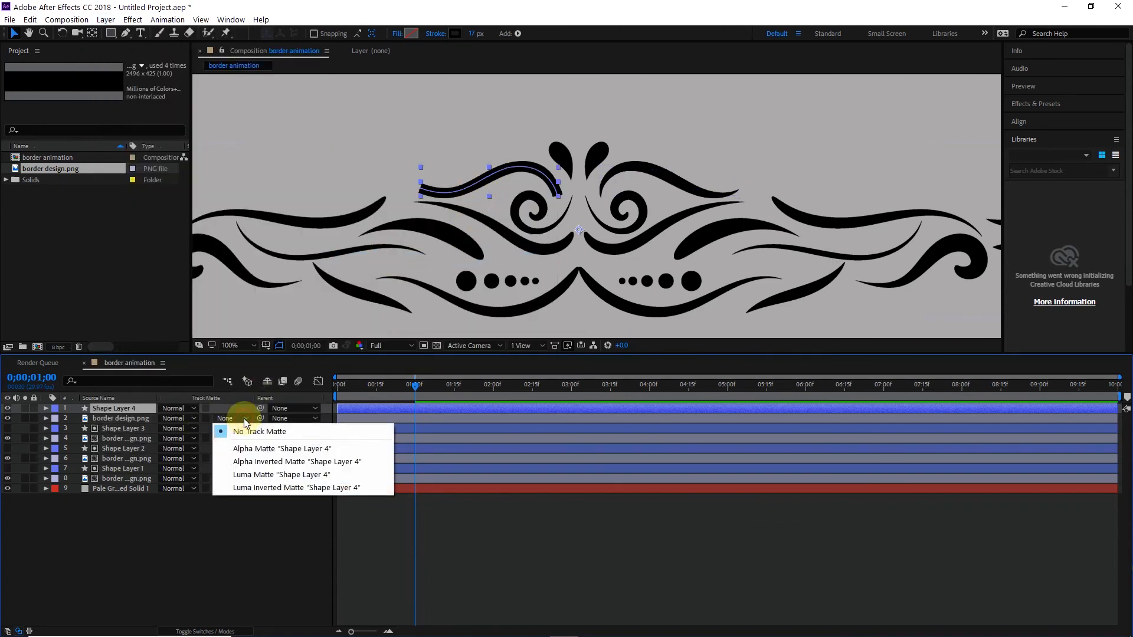
left_click(251, 449)
left_click_drag(413, 389, 312, 404)
key("space")
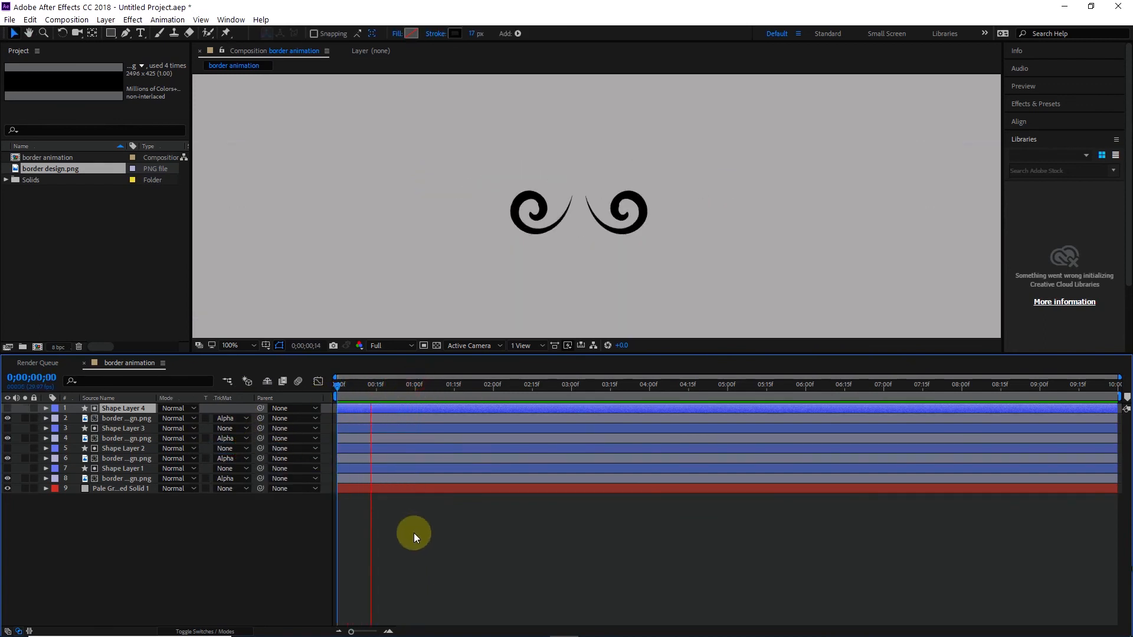
key("space")
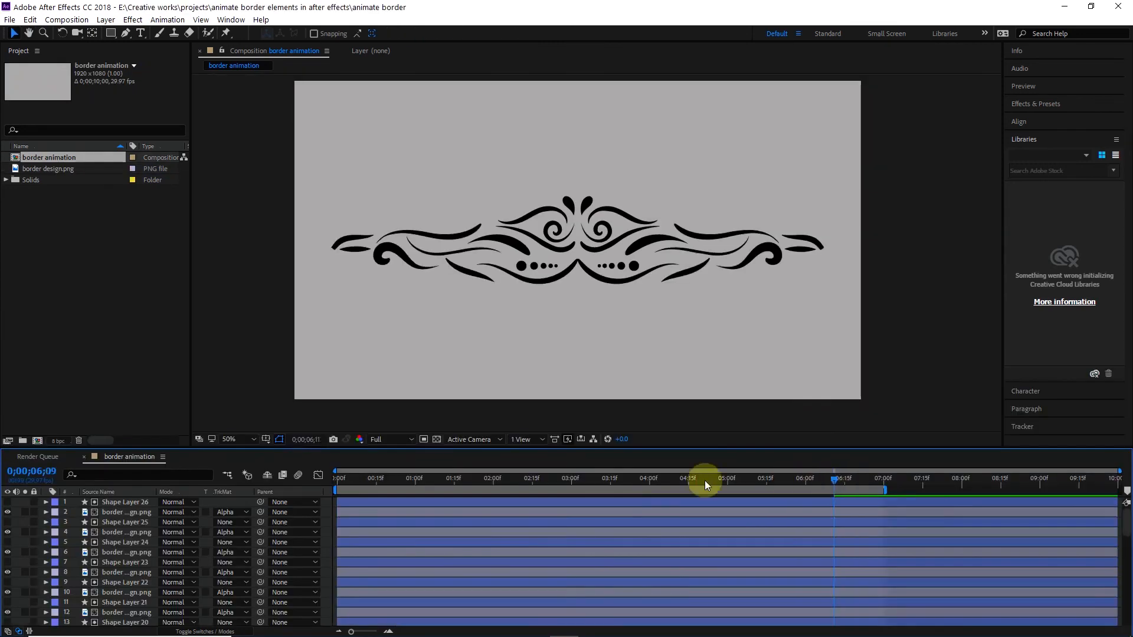
- Play the complete border animation with all its shape-layer mattes from the start of the timeline
left_click_drag(705, 480, 309, 493)
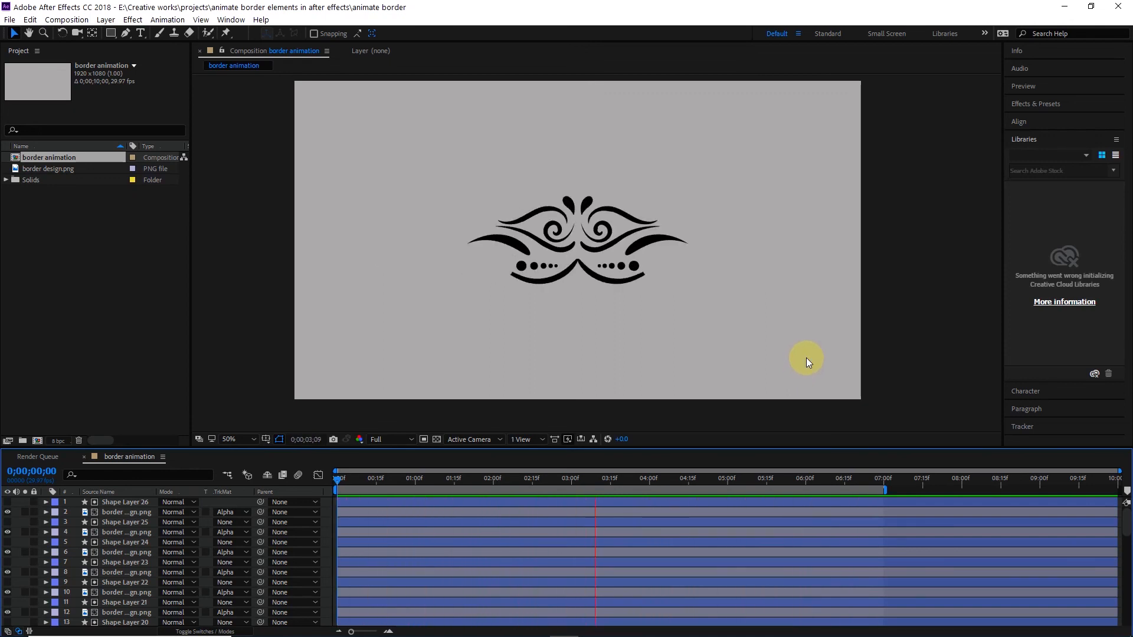
key("space")
key("space")
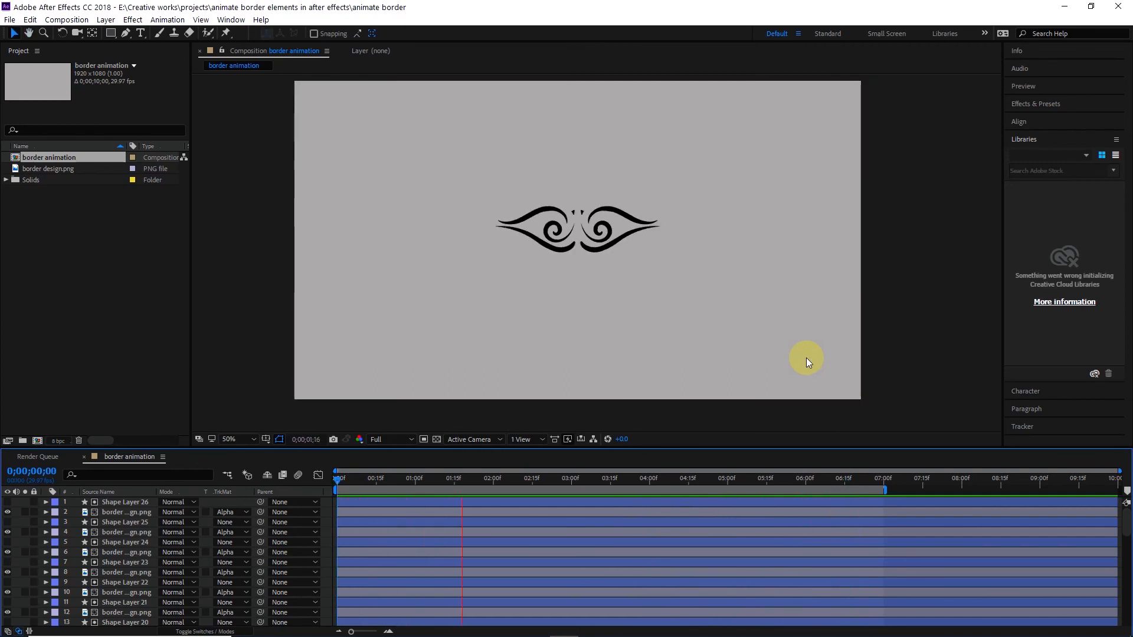